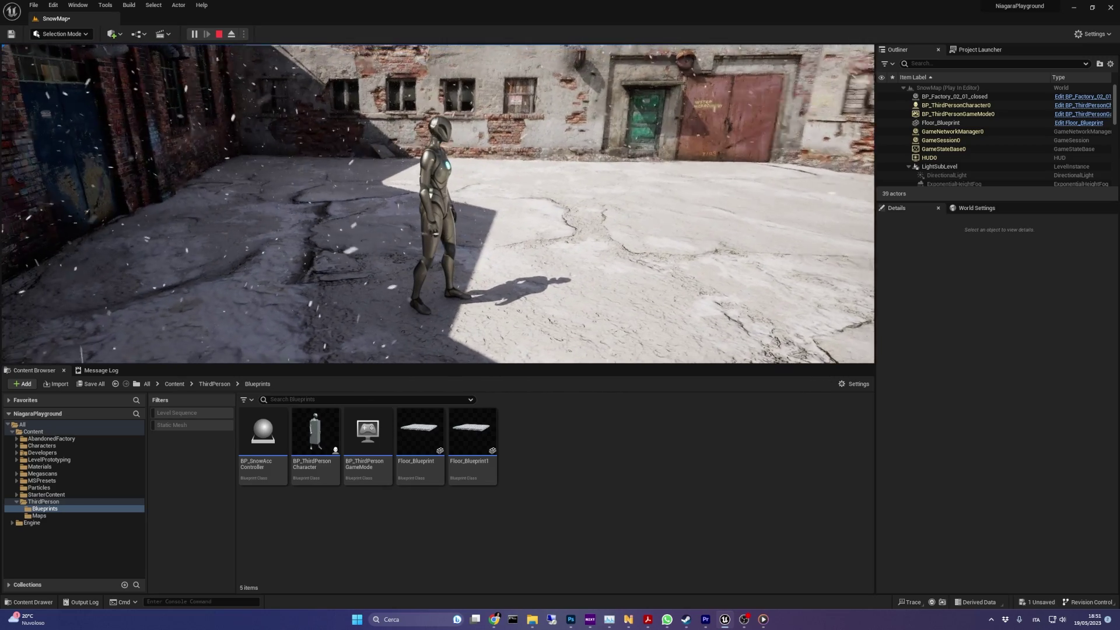
pyautogui.press('d')
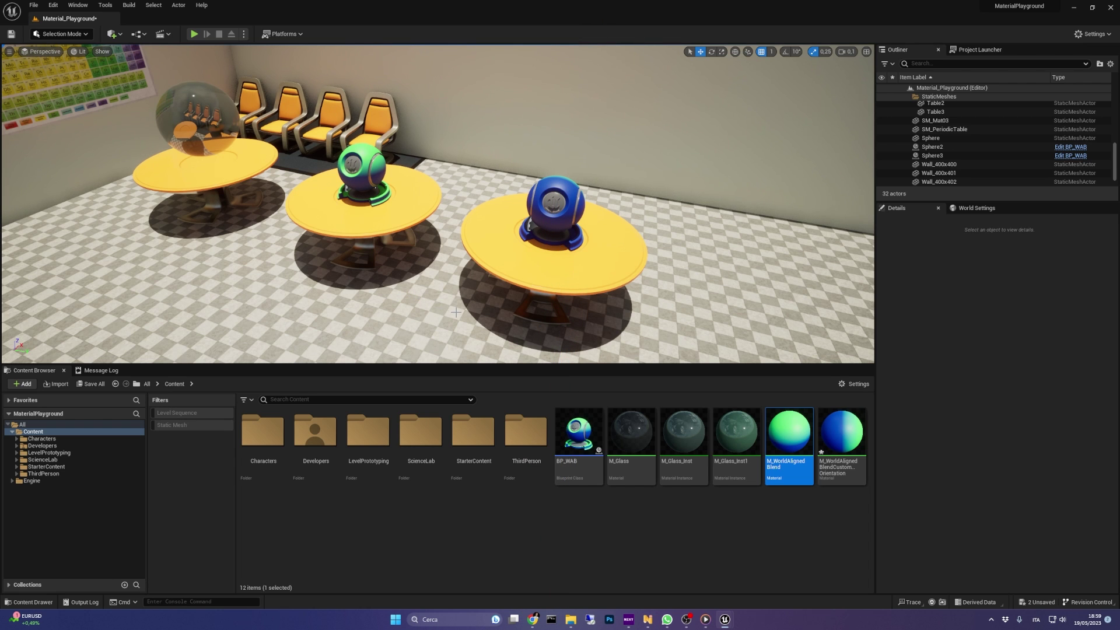
# Open the M_WorldAlignedBlend material, examine its WorldAlignedBlend node with the Sharpness and Bias parameters, and minimize the material editor.
pyautogui.doubleClick(778, 423)
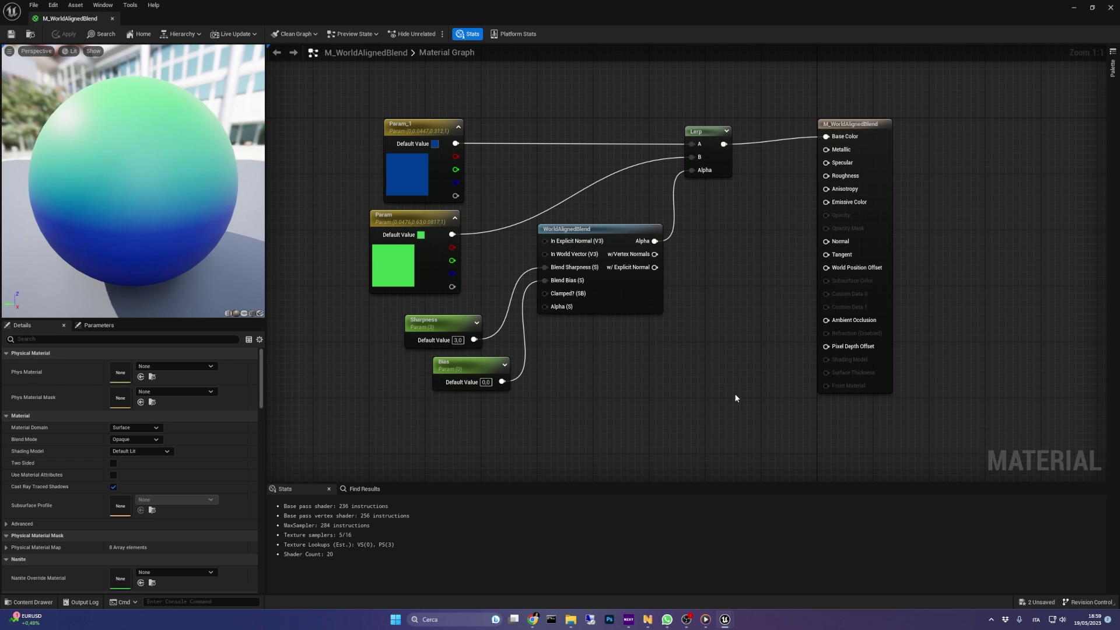
pyautogui.click(625, 229)
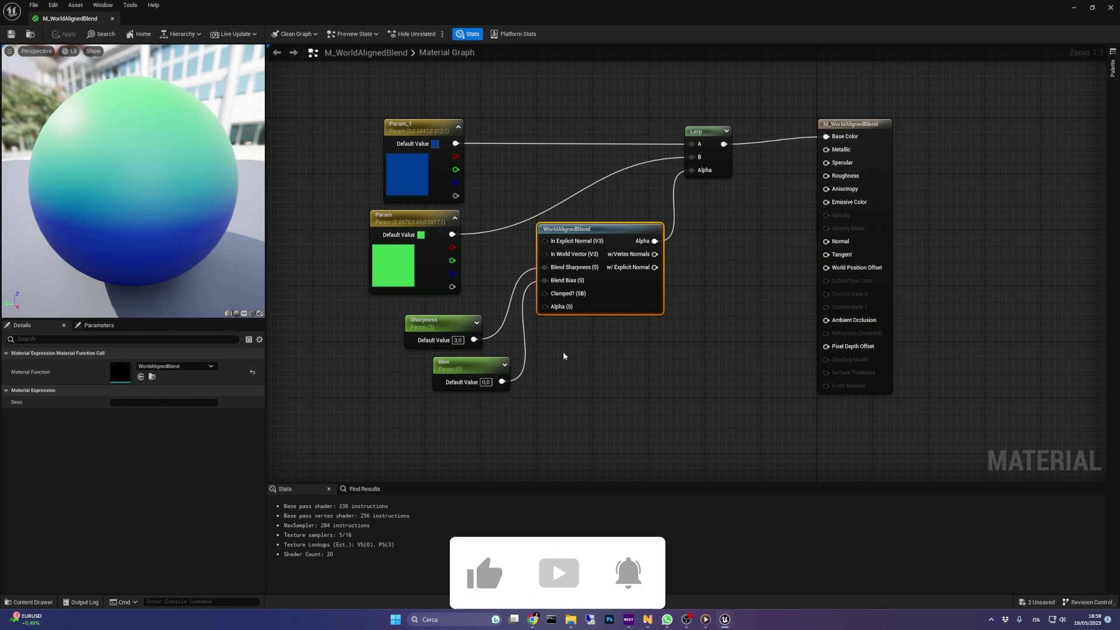
pyautogui.moveTo(568, 255)
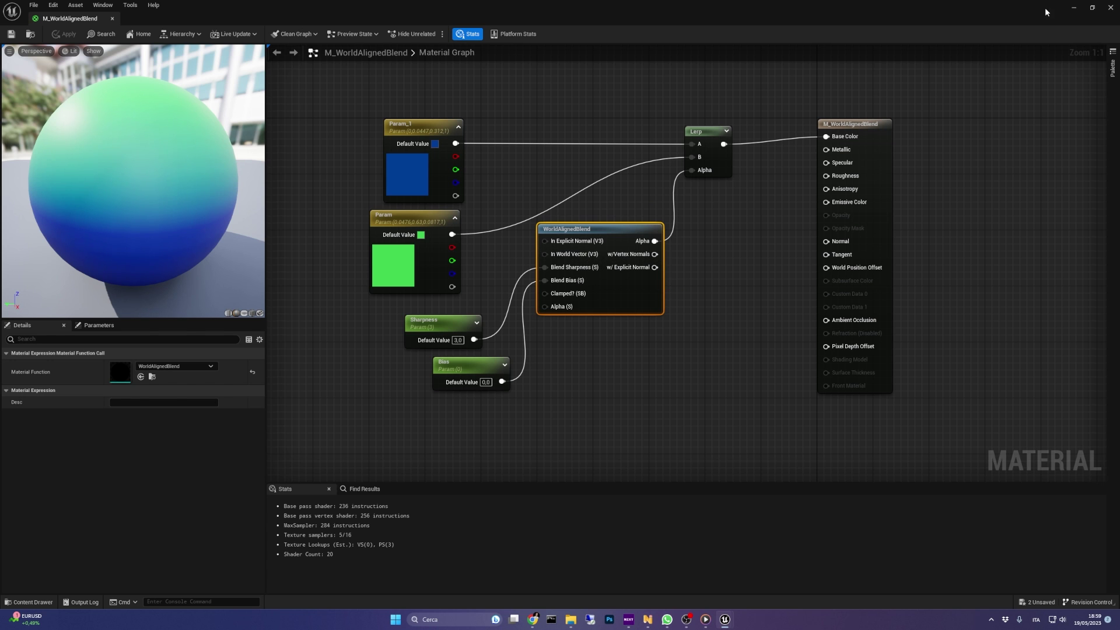
pyautogui.doubleClick(1063, 15)
pyautogui.click(1063, 14)
# Play the Material_Playground level, walk the character around the tables to view the blended materials, and stop the simulation.
pyautogui.click(194, 34)
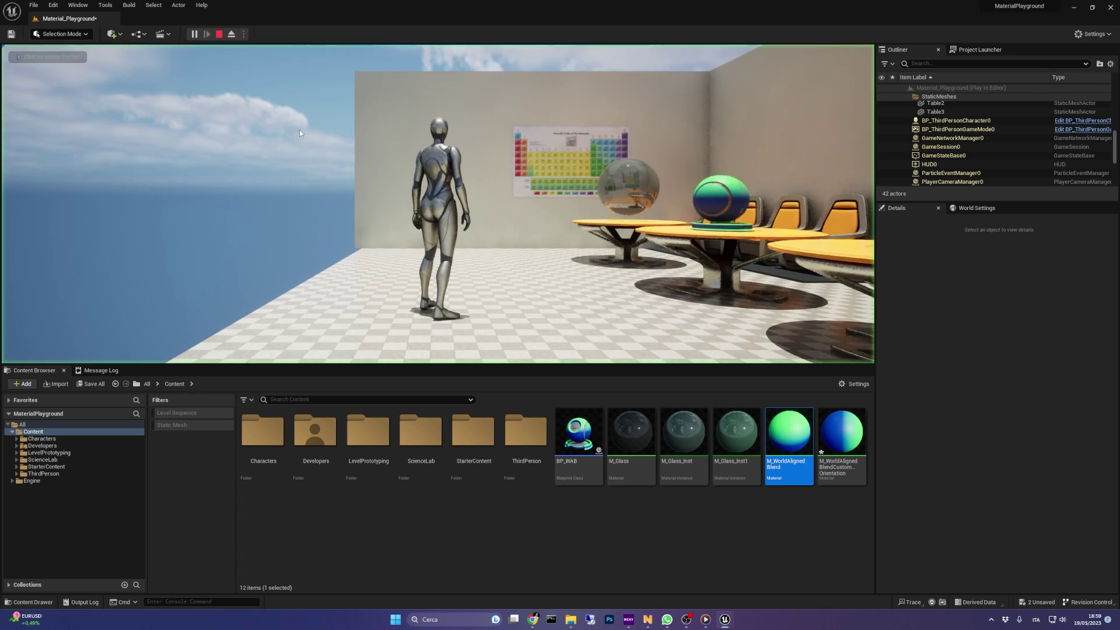
pyautogui.press('w')
pyautogui.press('s')
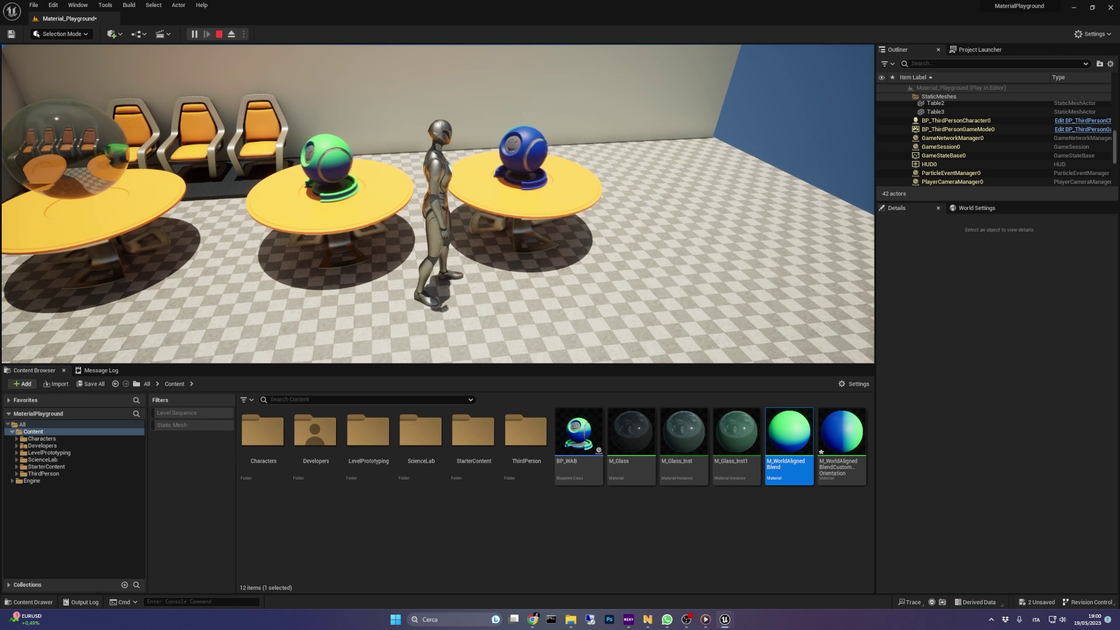
pyautogui.press('Escape')
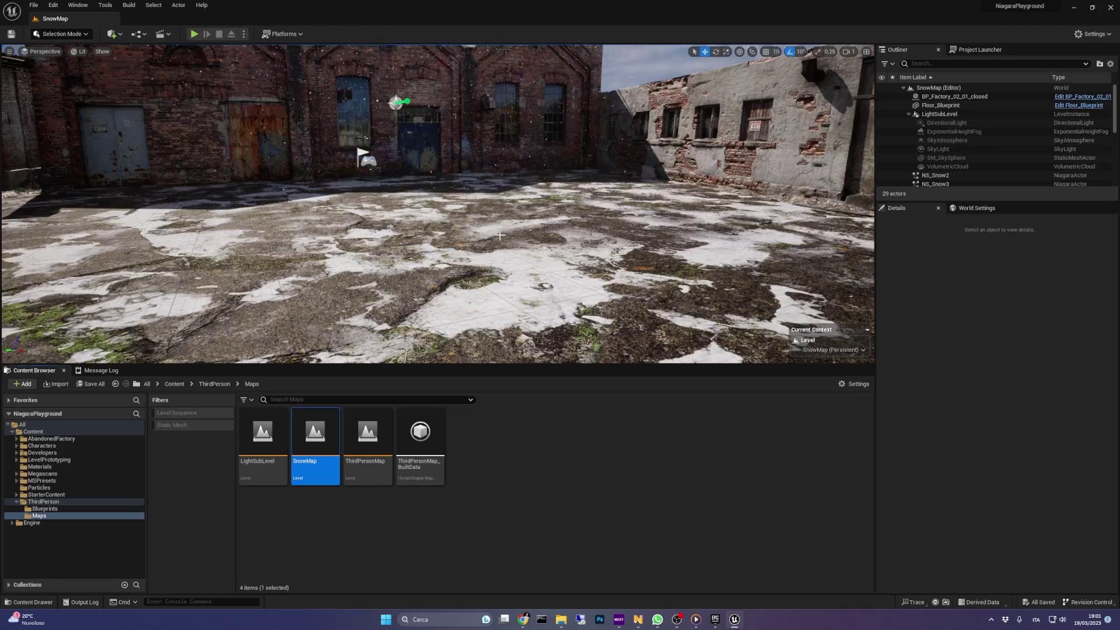
# Select the courtyard floor in SnowMap and show the Snow_Covered_Ground_sinjagua folder under Megascans Surfaces in the project content.
pyautogui.moveTo(485, 222); pyautogui.dragTo(239, 251, button='right')
pyautogui.moveTo(397, 228); pyautogui.dragTo(391, 231, button='right')
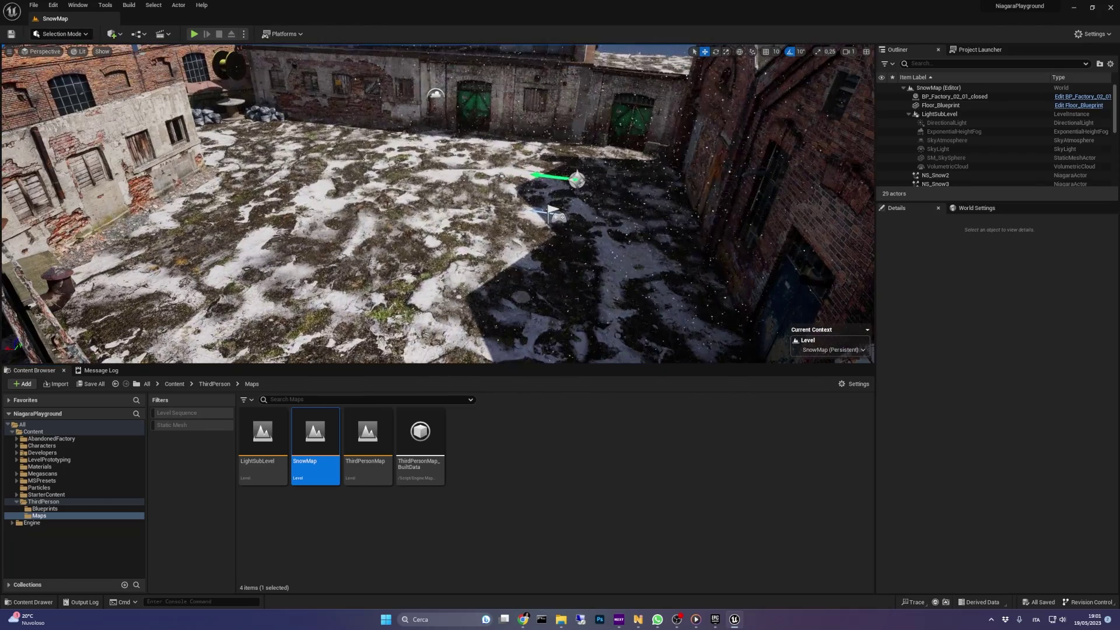
pyautogui.click(155, 256)
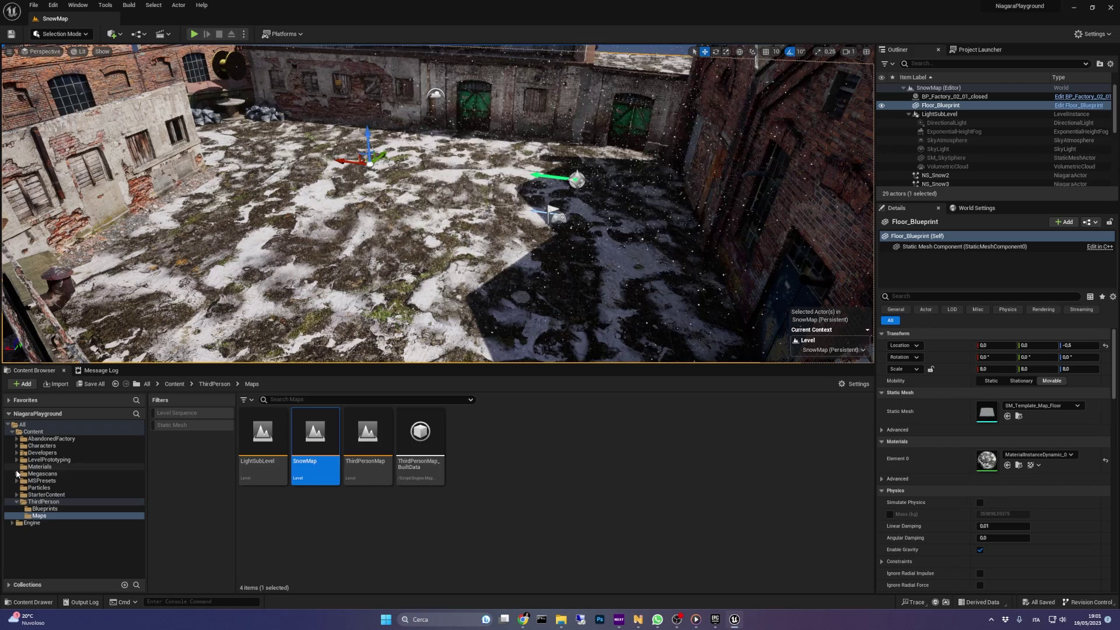
pyautogui.click(17, 473)
pyautogui.doubleClick(36, 481)
pyautogui.click(78, 488)
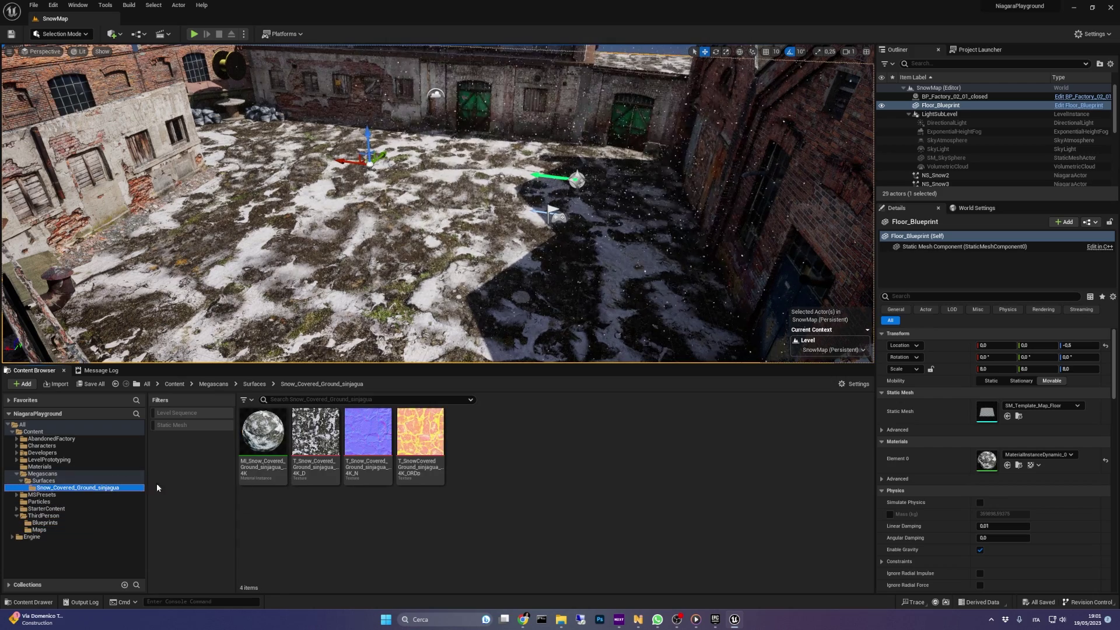
# Open the snow-covered ground material instance and its parent M_MS_Surface_Material, and maximize the material editor.
pyautogui.doubleClick(263, 432)
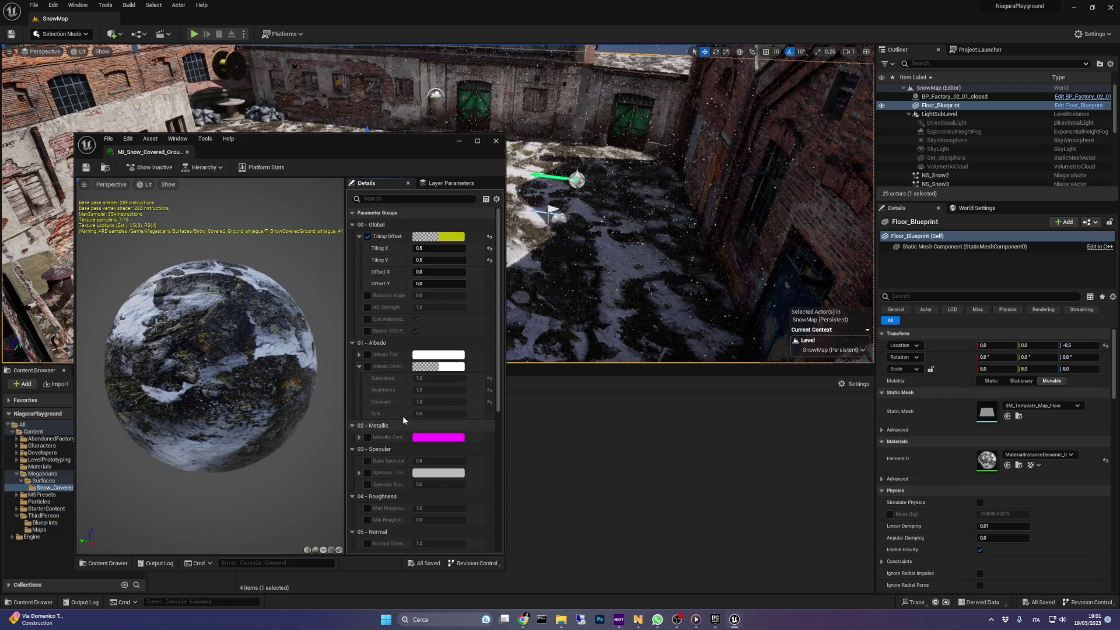
pyautogui.scroll(-5, 435, 414)
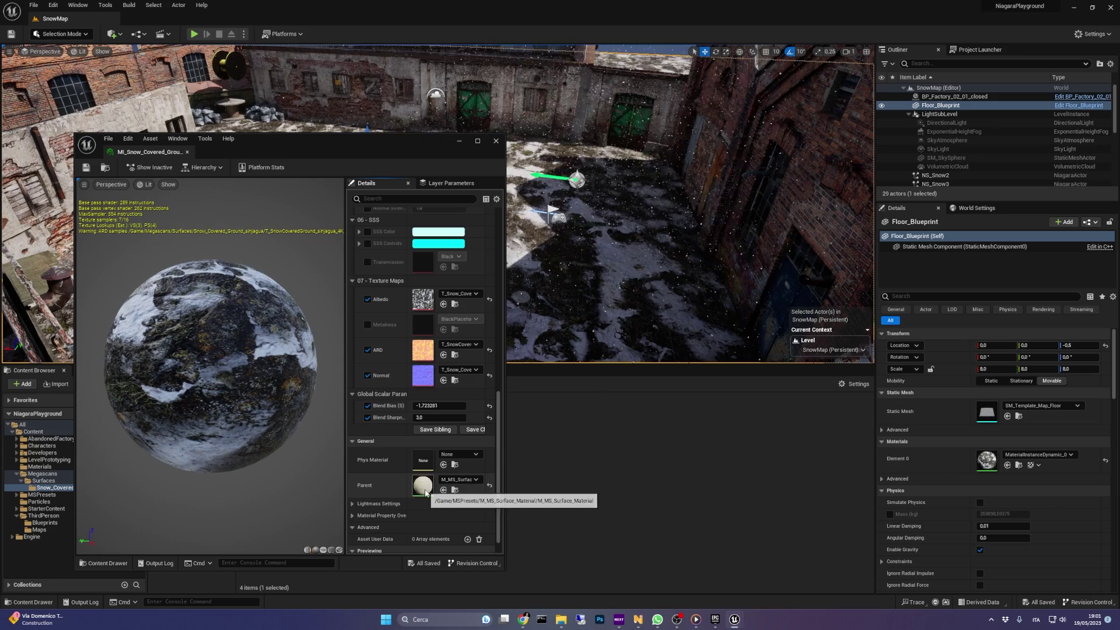
pyautogui.doubleClick(424, 488)
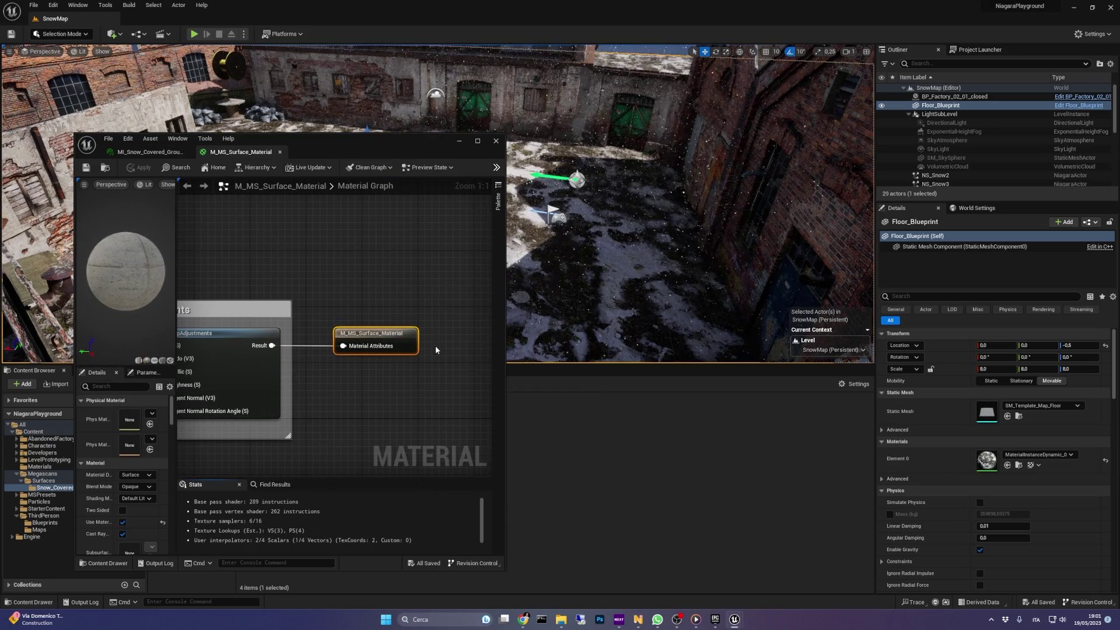
pyautogui.click(476, 141)
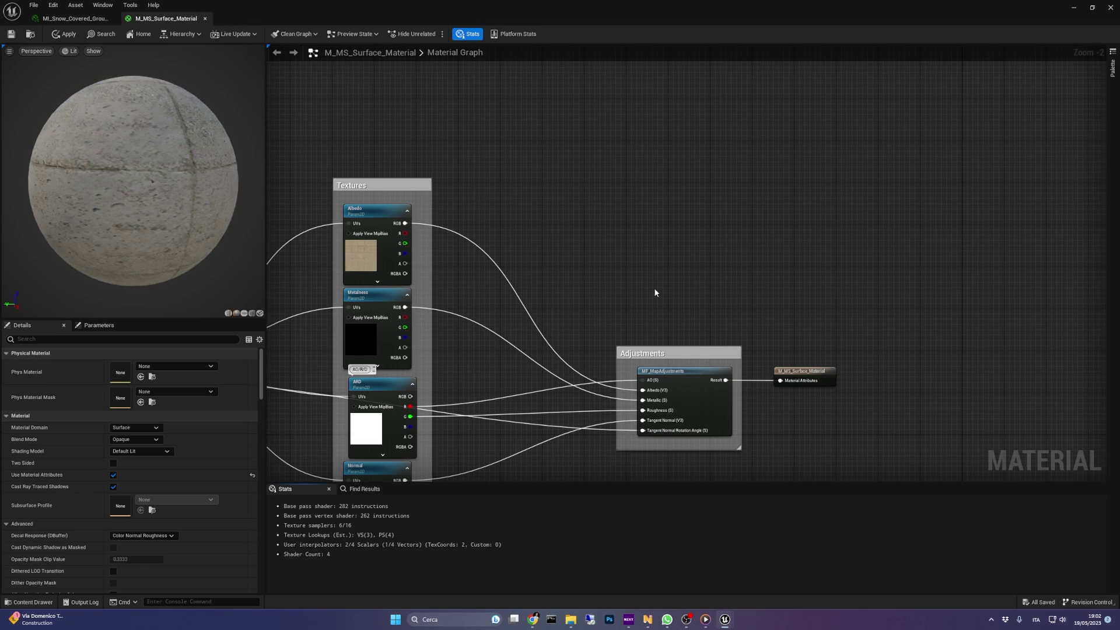
# Add a WorldAlignedBlend node in the empty space above the Adjustments group of the material graph.
pyautogui.moveTo(656, 292); pyautogui.dragTo(642, 208, button='right')
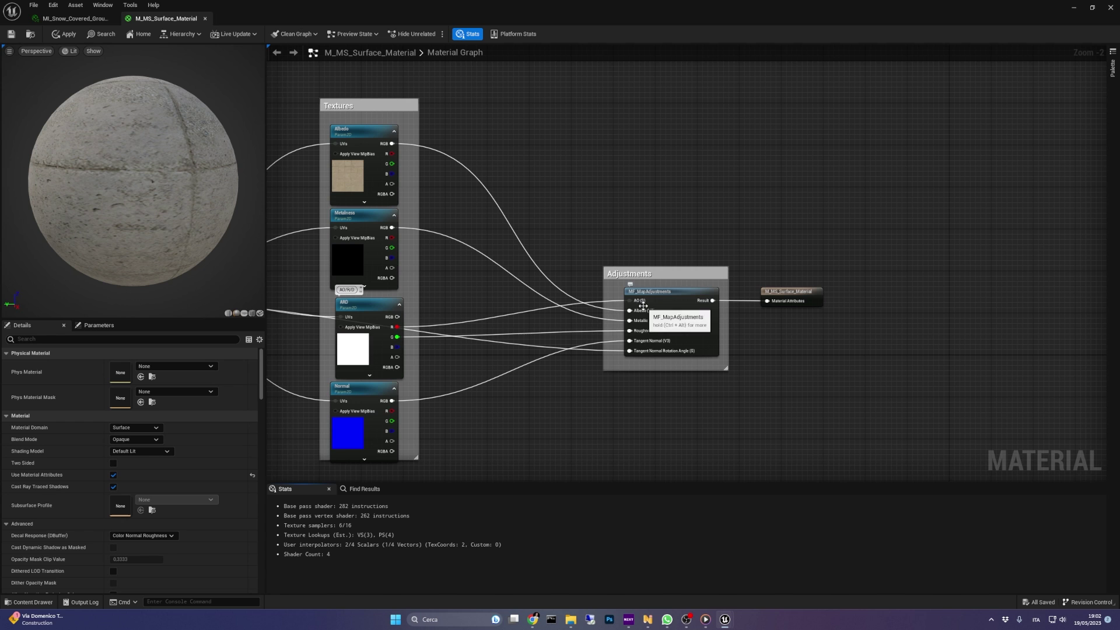
pyautogui.moveTo(606, 216); pyautogui.dragTo(651, 226, button='right')
pyautogui.scroll(1, 628, 206)
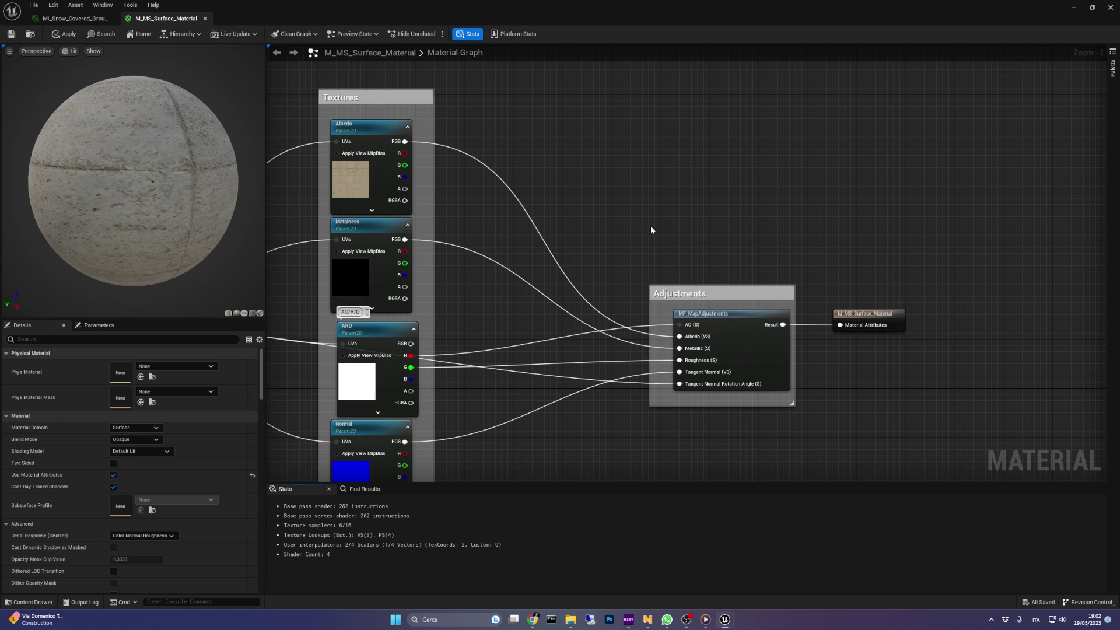
pyautogui.rightClick(619, 146)
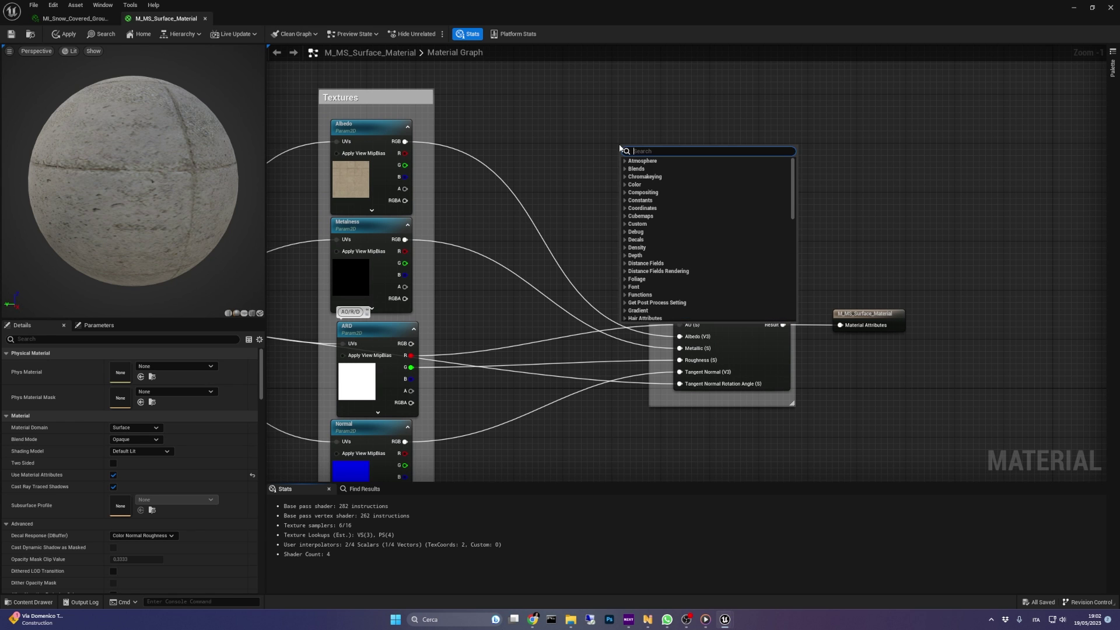
pyautogui.write('world align')
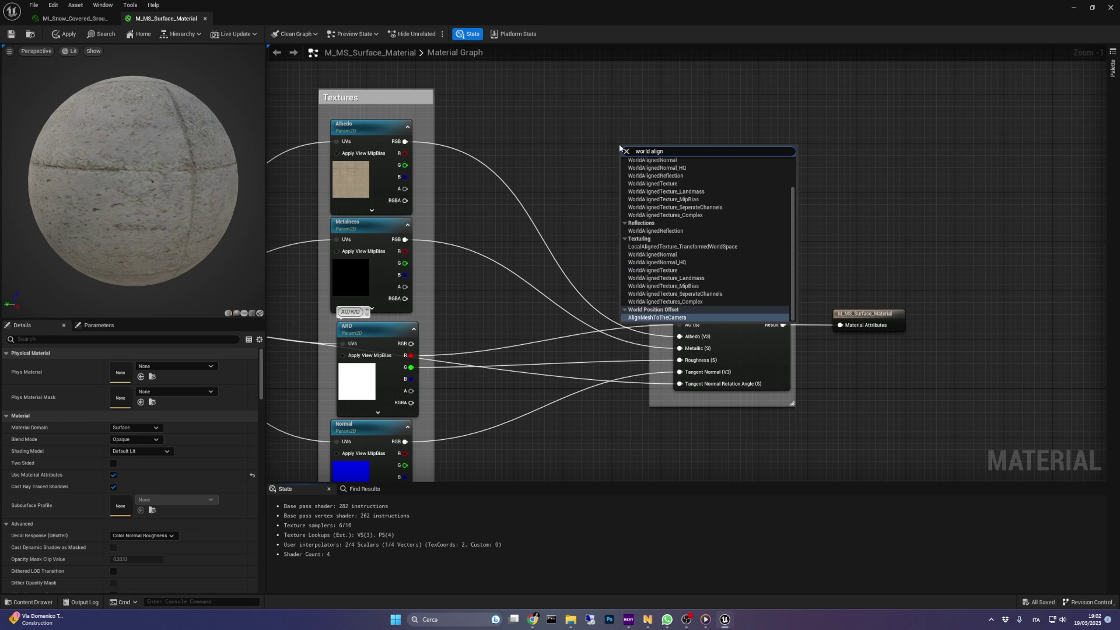
pyautogui.write('ed blend')
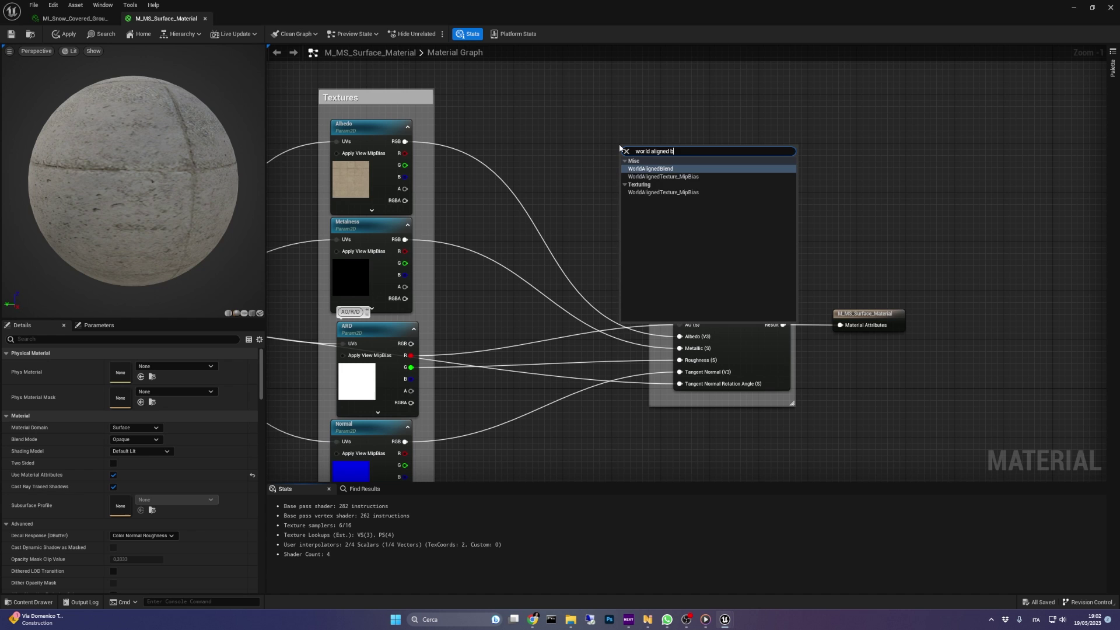
pyautogui.press('Return')
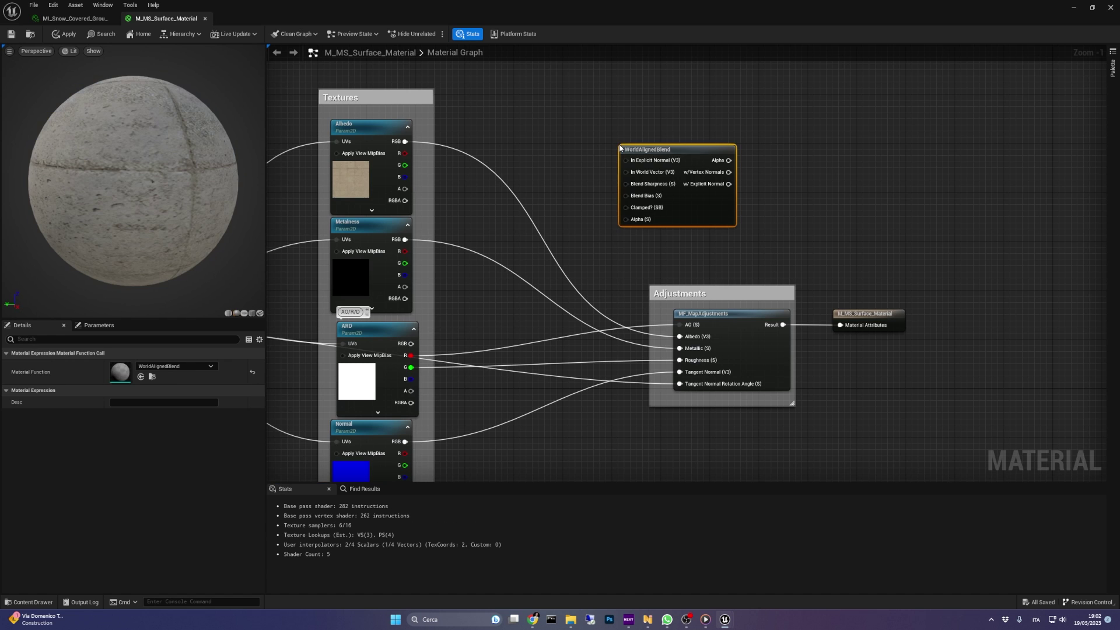
# Promote the Blend Sharpness and Blend Bias inputs of WorldAlignedBlend to parameters and stack the two parameter nodes.
pyautogui.rightClick(643, 184)
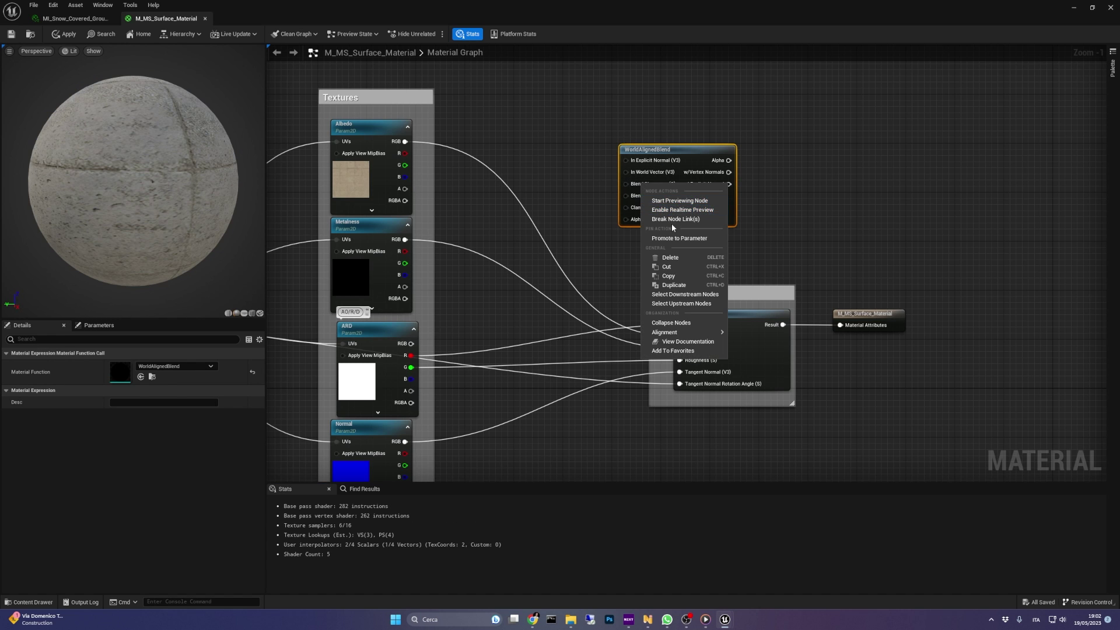
pyautogui.click(679, 238)
pyautogui.rightClick(644, 196)
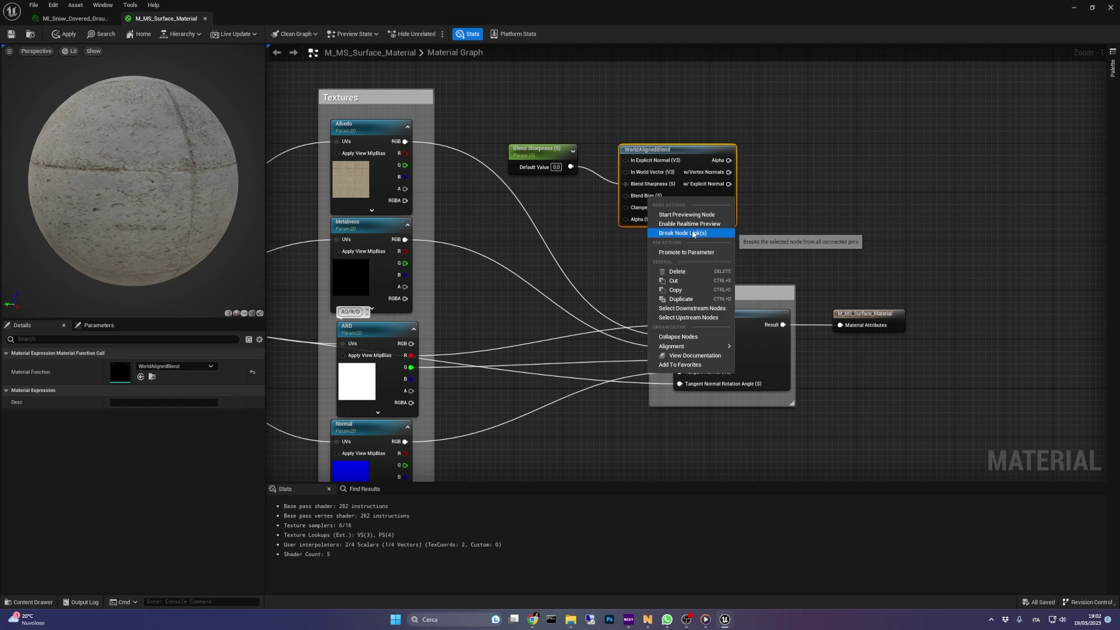
pyautogui.click(682, 251)
pyautogui.moveTo(595, 154); pyautogui.dragTo(520, 195)
# Move the WorldAlignedBlend node together with its two parameters up, clear of the texture connections.
pyautogui.moveTo(496, 112); pyautogui.dragTo(480, 172, button='right')
pyautogui.moveTo(480, 172); pyautogui.dragTo(665, 263)
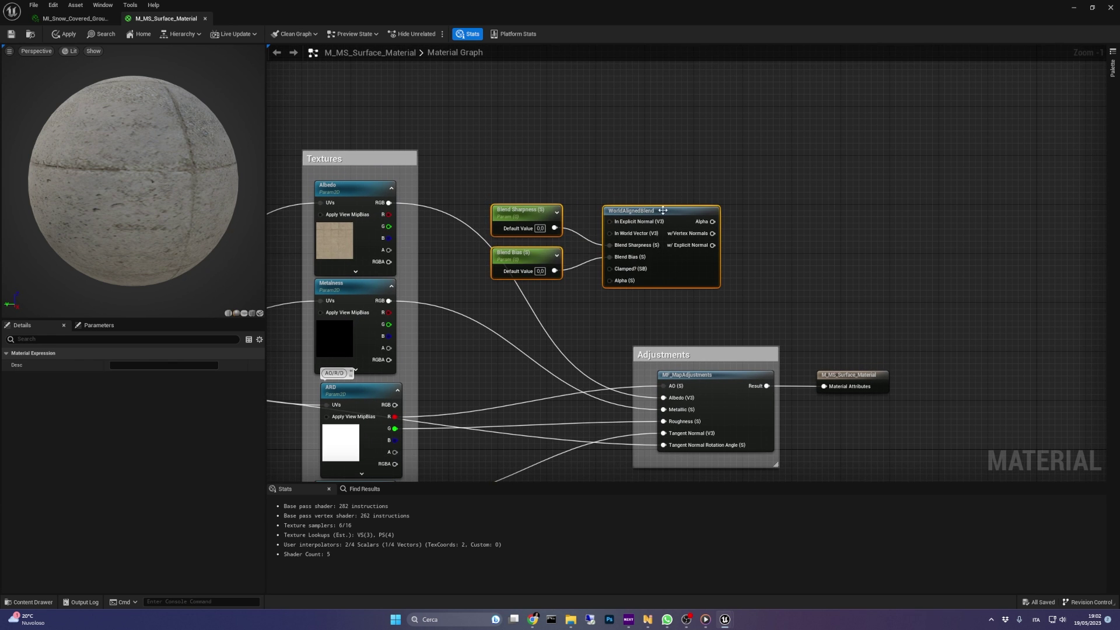
pyautogui.moveTo(661, 211); pyautogui.dragTo(618, 100)
pyautogui.click(674, 237)
# Add a Lerp node beside WorldAlignedBlend and connect the blend's Alpha output to the Lerp's Alpha input.
pyautogui.moveTo(674, 237); pyautogui.dragTo(699, 275, button='right')
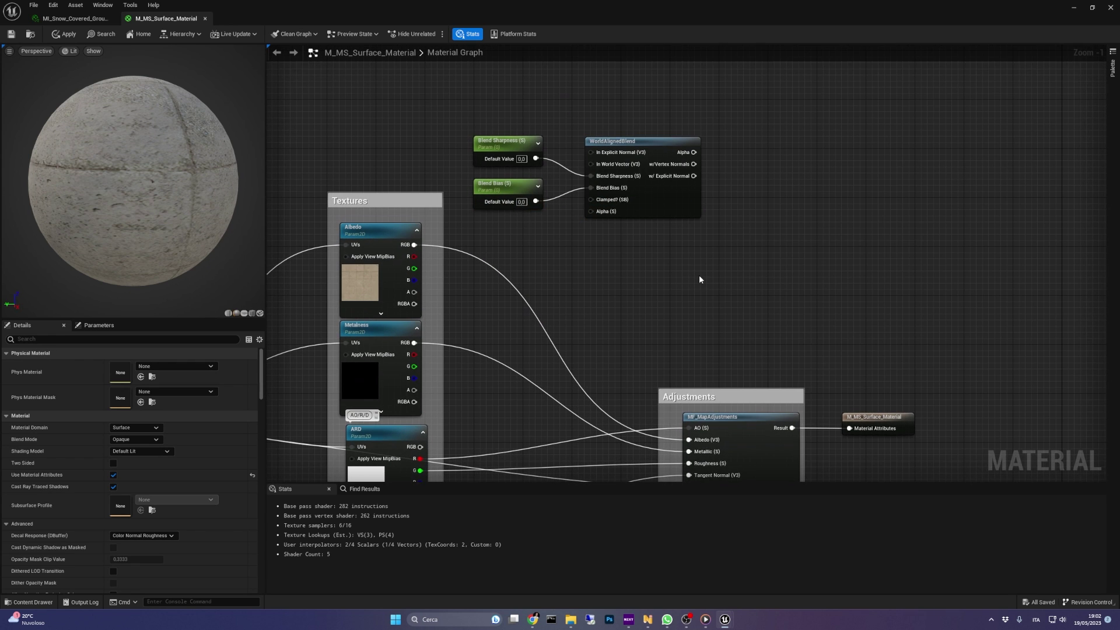
pyautogui.rightClick(740, 211)
pyautogui.write('lerp')
pyautogui.press('Return')
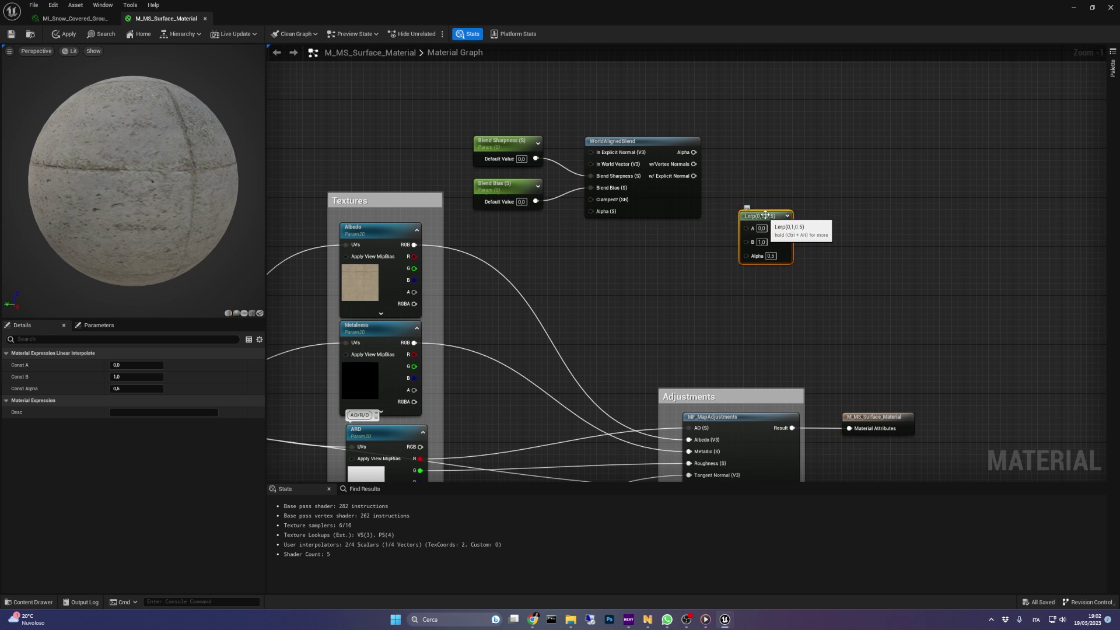
pyautogui.moveTo(760, 211); pyautogui.dragTo(763, 137)
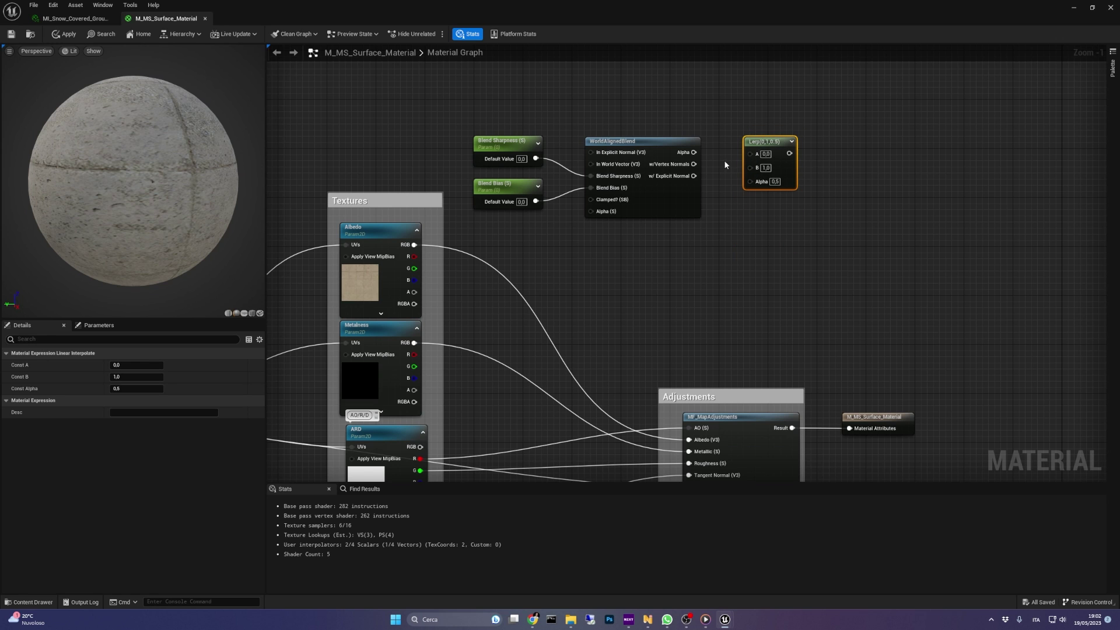
pyautogui.moveTo(693, 152); pyautogui.dragTo(743, 185)
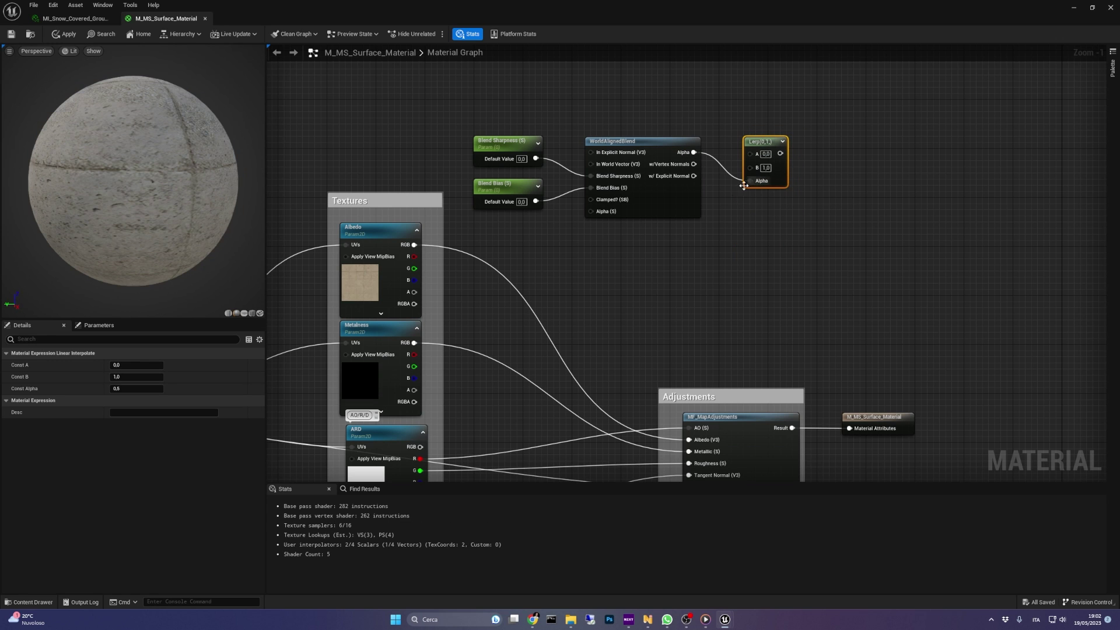
# Reroute the Albedo texture's RGB output to the Lerp's A input, removing its direct link to MF_MapAdjustments.
pyautogui.moveTo(764, 140); pyautogui.dragTo(757, 245)
pyautogui.moveTo(414, 244); pyautogui.dragTo(744, 257)
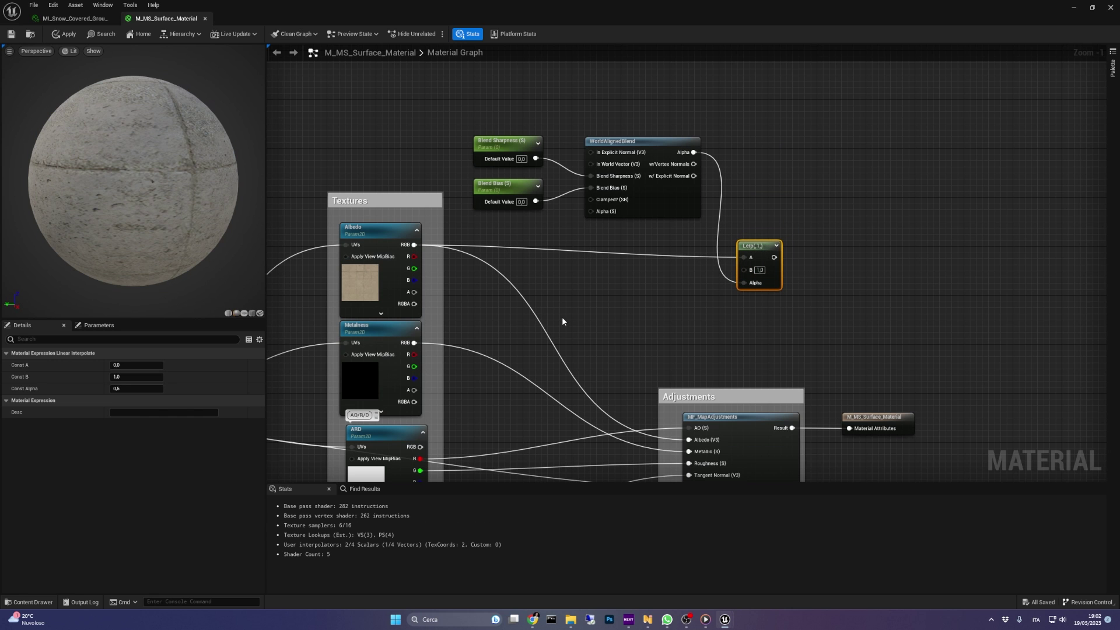
pyautogui.keyDown('alt'); pyautogui.click(537, 323); pyautogui.keyUp('alt')
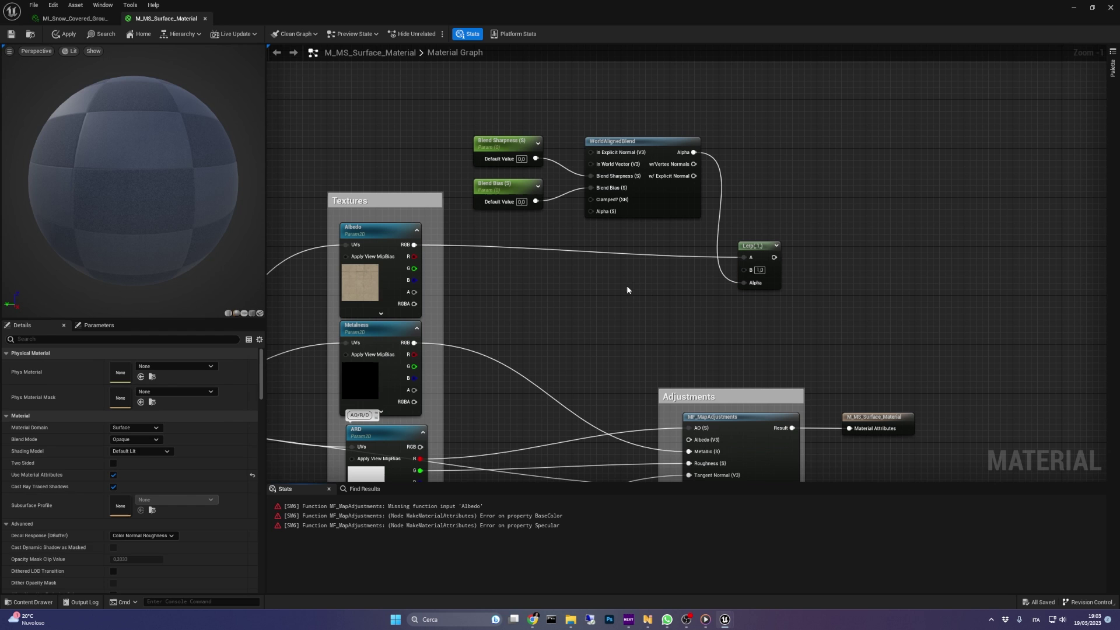
# Add a three-component constant vector, connect it to the Lerp's B input, and set its color to white (1, 1, 1).
pyautogui.click(605, 287)
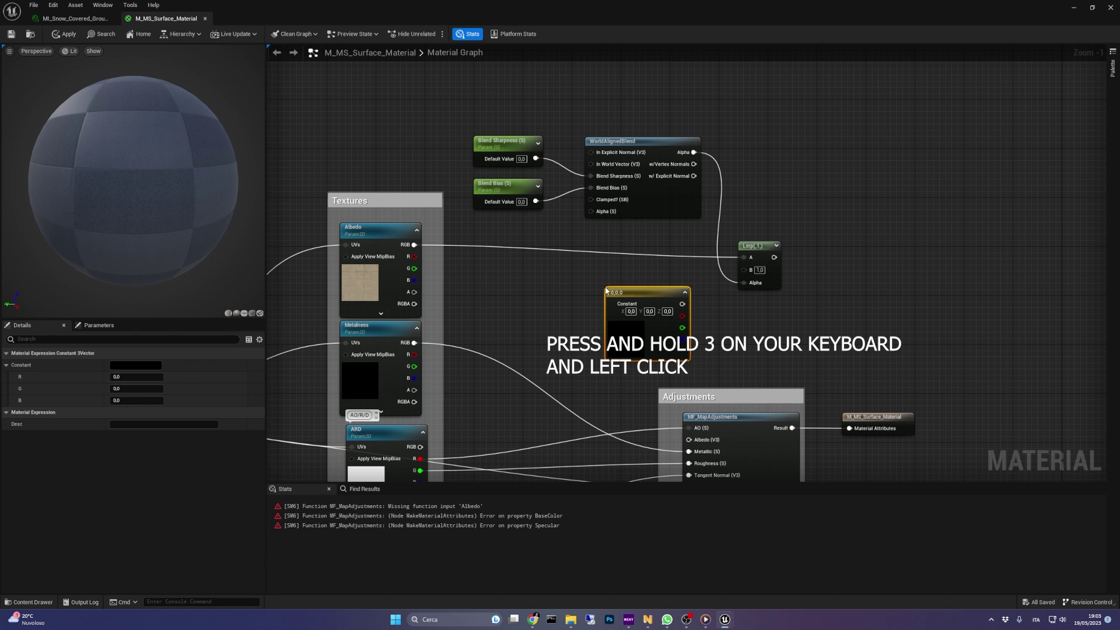
pyautogui.moveTo(682, 303); pyautogui.dragTo(743, 268)
pyautogui.click(631, 311)
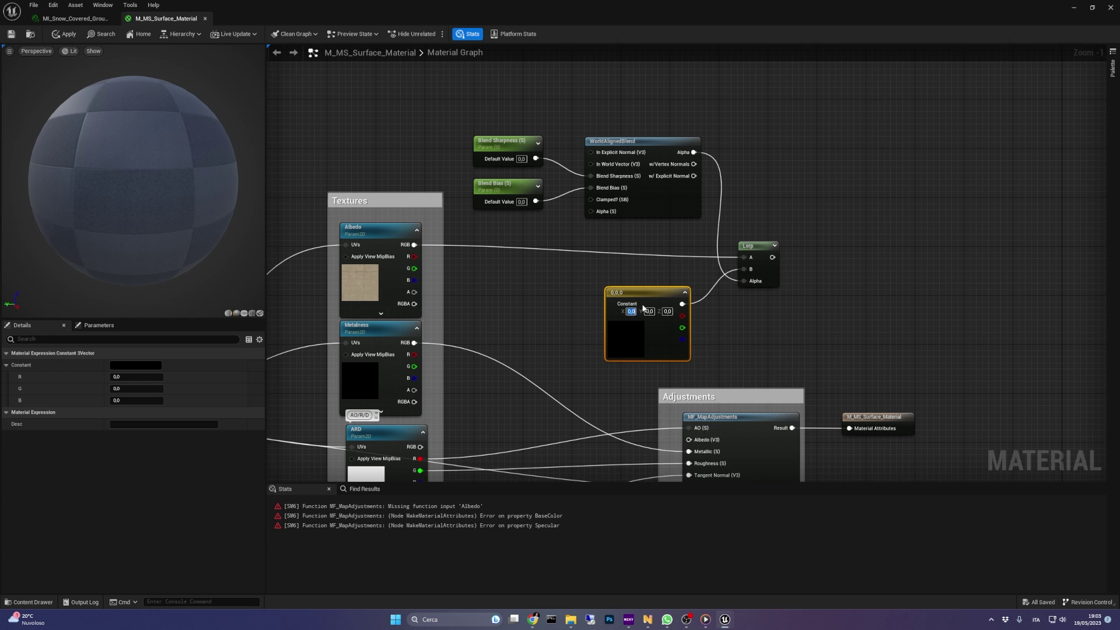
pyautogui.doubleClick(620, 339)
pyautogui.moveTo(750, 460); pyautogui.dragTo(749, 379)
pyautogui.click(747, 564)
pyautogui.moveTo(653, 292); pyautogui.dragTo(638, 282)
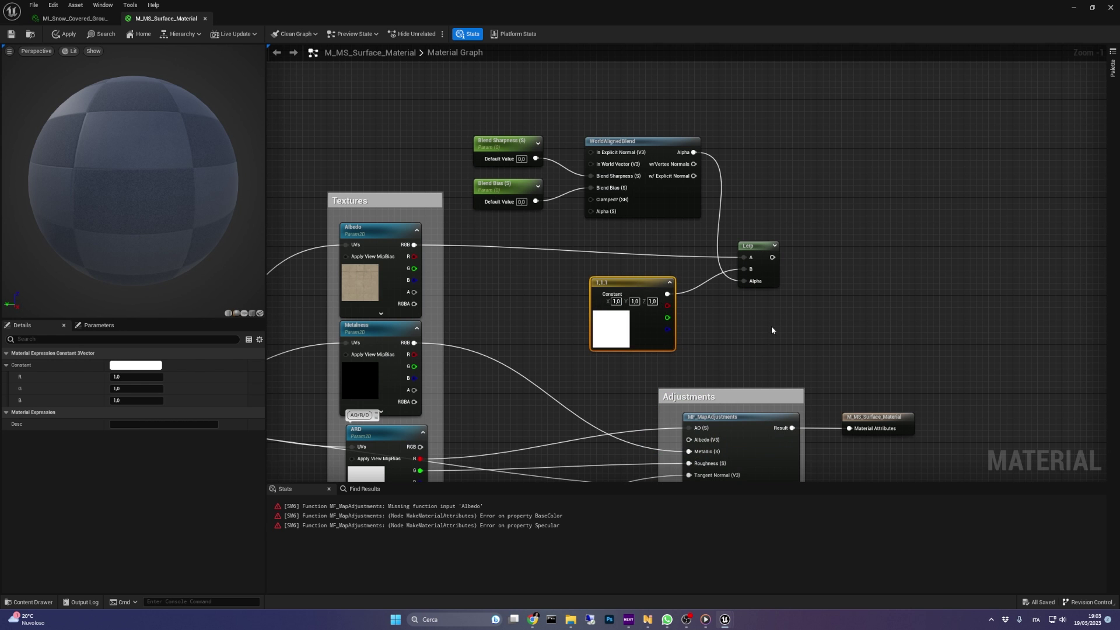
# Move the Adjustments group and the material output node farther away from the Lerp node to make room.
pyautogui.moveTo(772, 330); pyautogui.dragTo(584, 225, button='right')
pyautogui.moveTo(507, 240); pyautogui.dragTo(715, 339)
pyautogui.moveTo(568, 288); pyautogui.dragTo(721, 276)
pyautogui.click(658, 209)
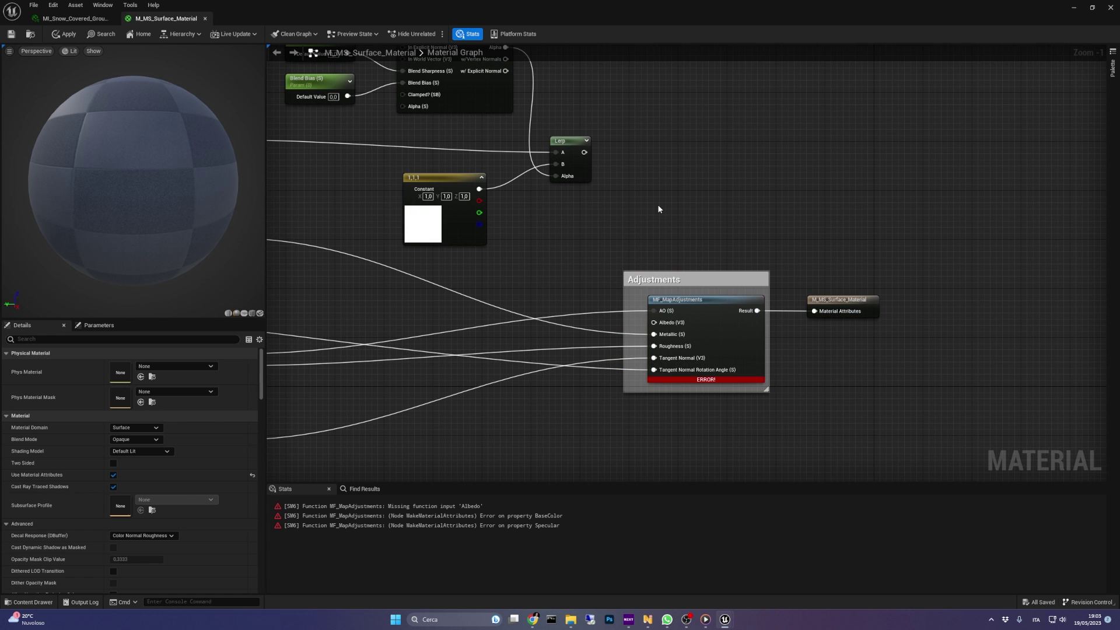
# Connect the Lerp output to the Albedo input of MF_MapAdjustments, and apply and save the material.
pyautogui.moveTo(585, 153); pyautogui.dragTo(655, 323)
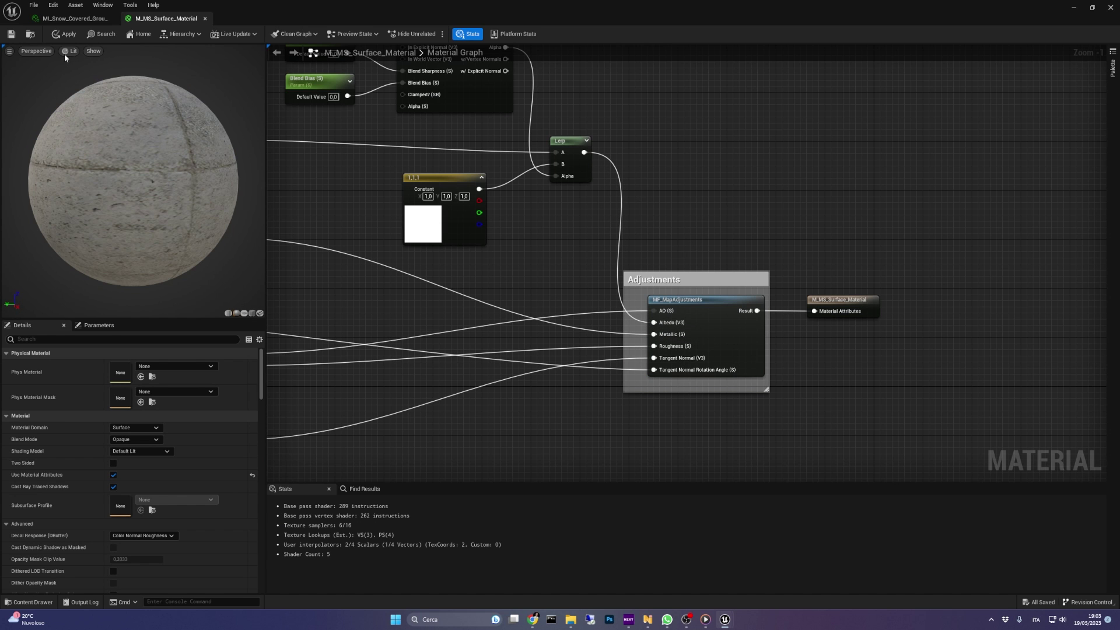
pyautogui.click(62, 35)
pyautogui.click(11, 35)
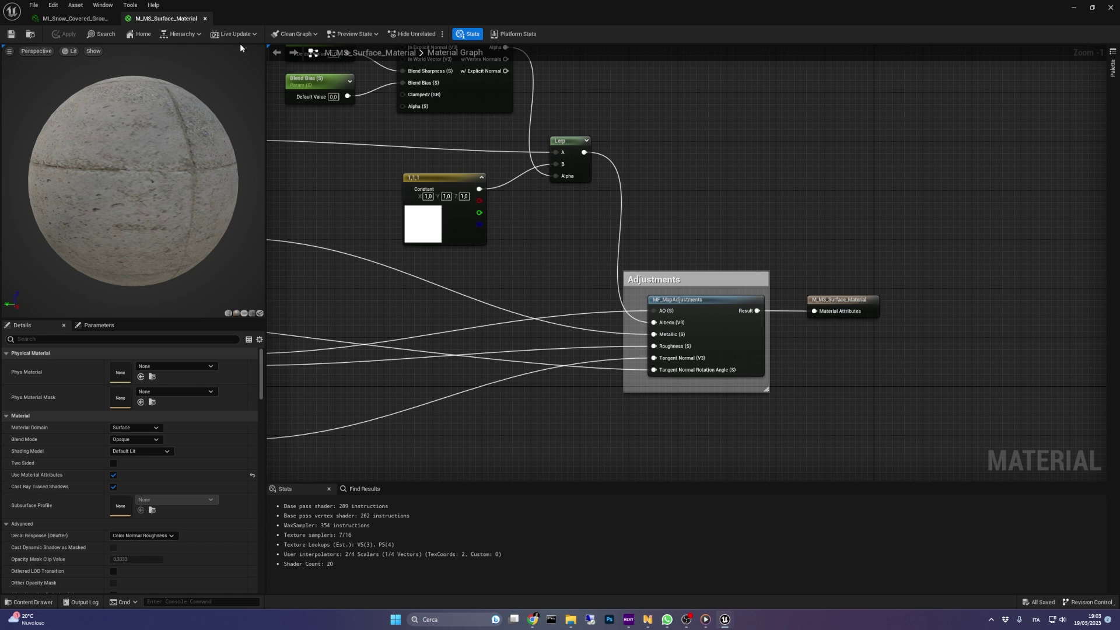
# Inspect the settings of the Blend Bias (S) and Blend Sharpness (S) parameters, and close the material editor.
pyautogui.moveTo(296, 67); pyautogui.dragTo(395, 154, button='right')
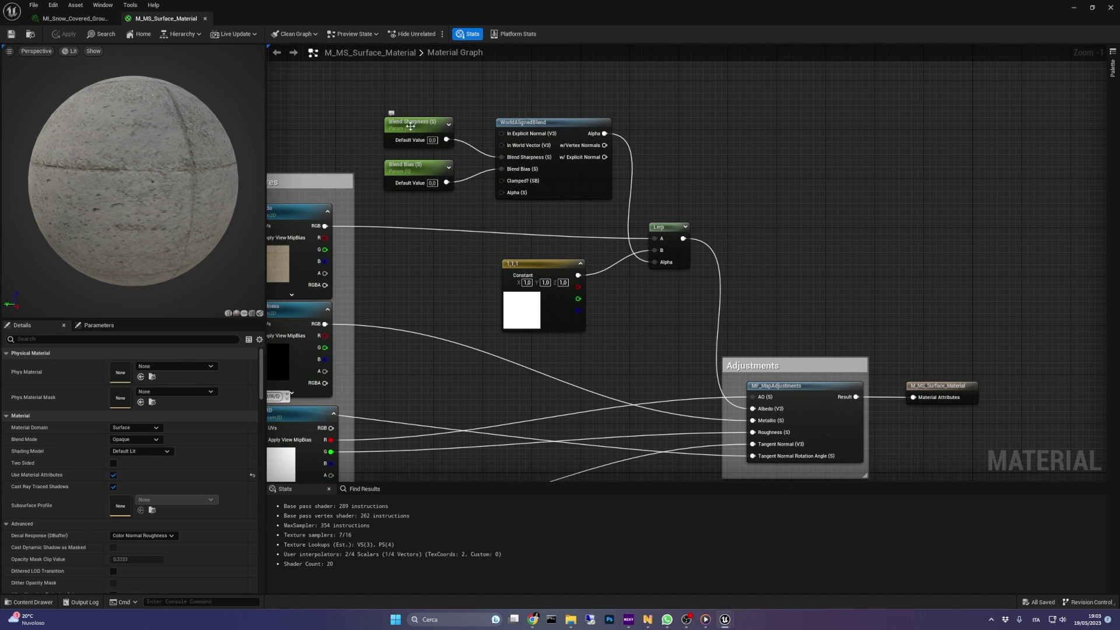
pyautogui.click(420, 167)
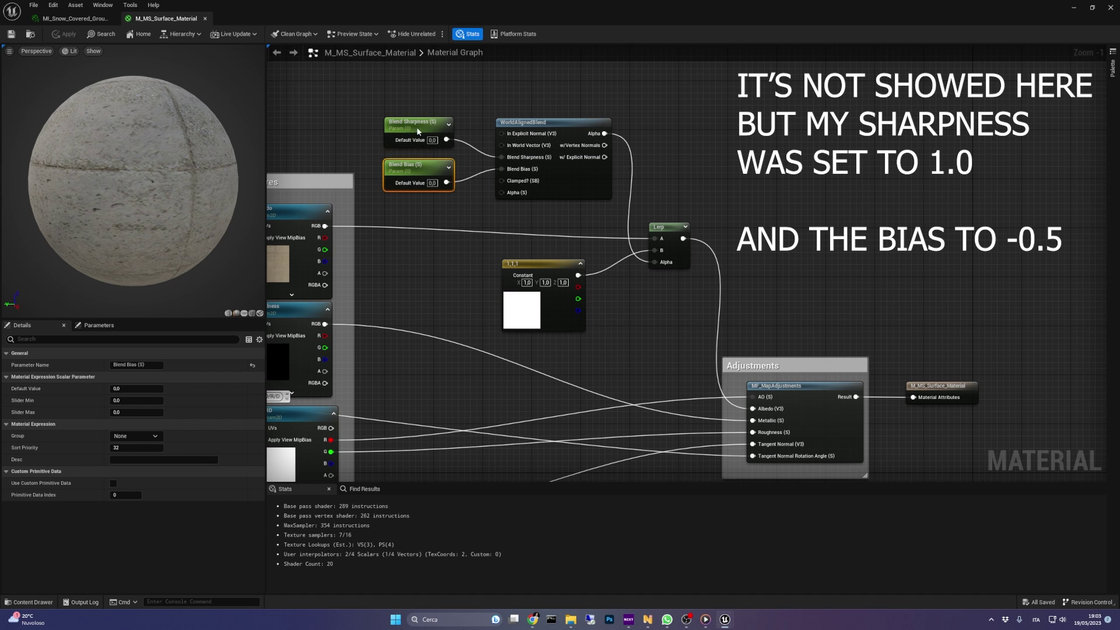
pyautogui.click(416, 142)
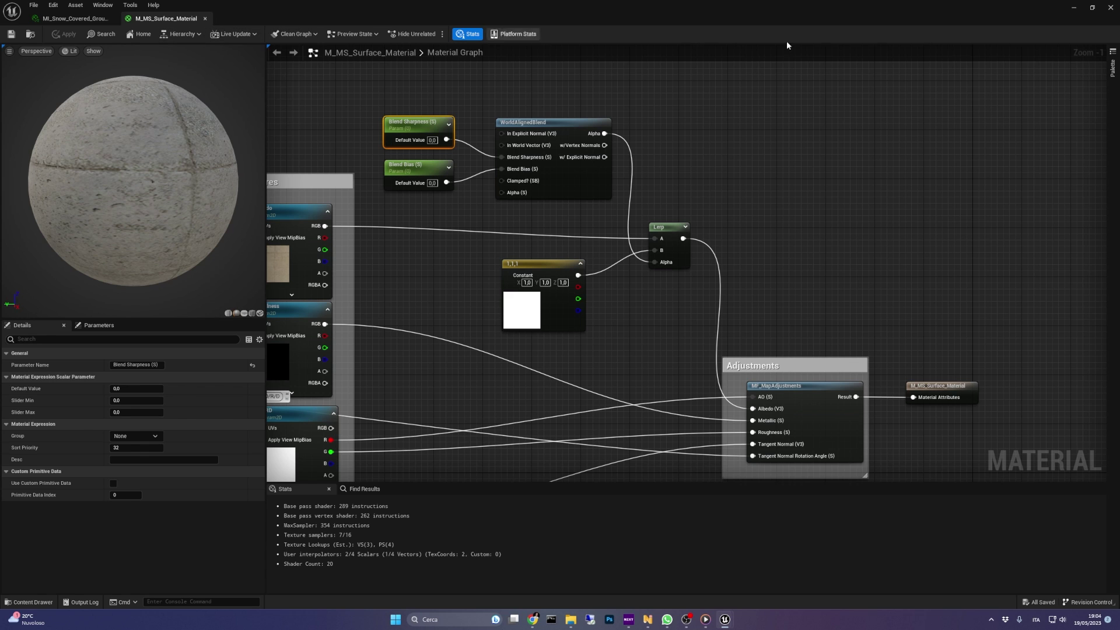
pyautogui.click(1111, 8)
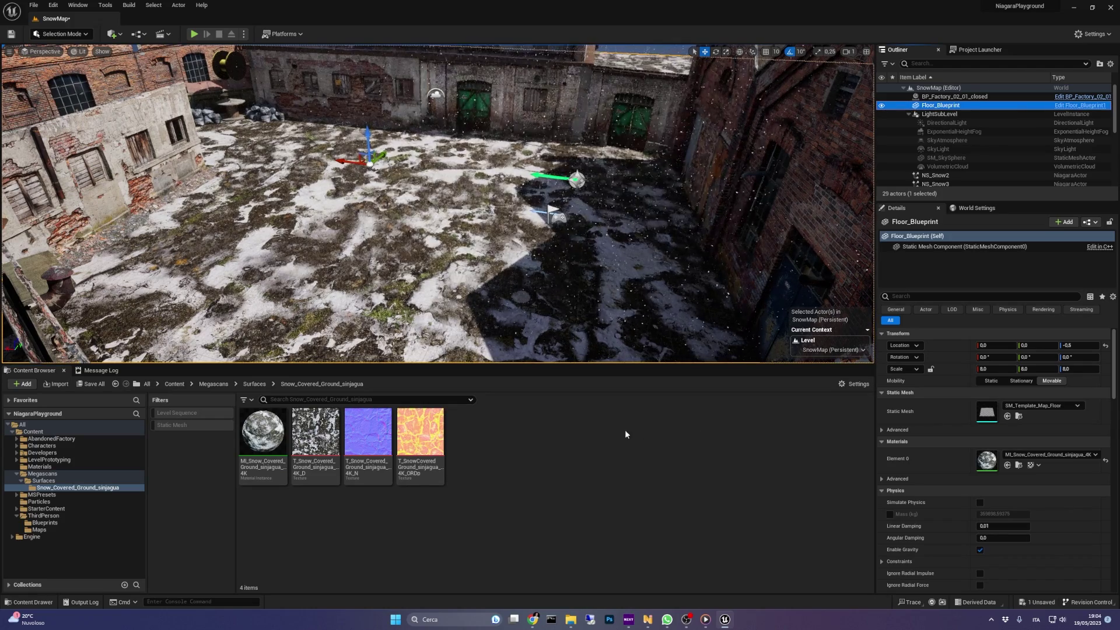
# Open the selected floor actor's blueprint for editing, check its mesh preview, and go to its Construction Script.
pyautogui.click(1079, 106)
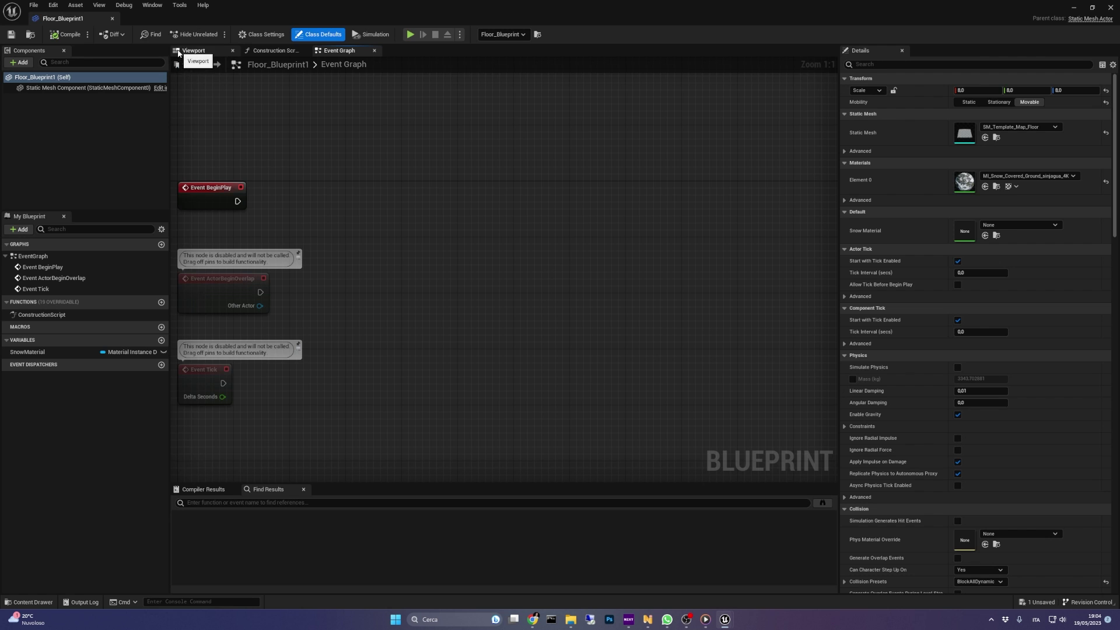
pyautogui.click(192, 51)
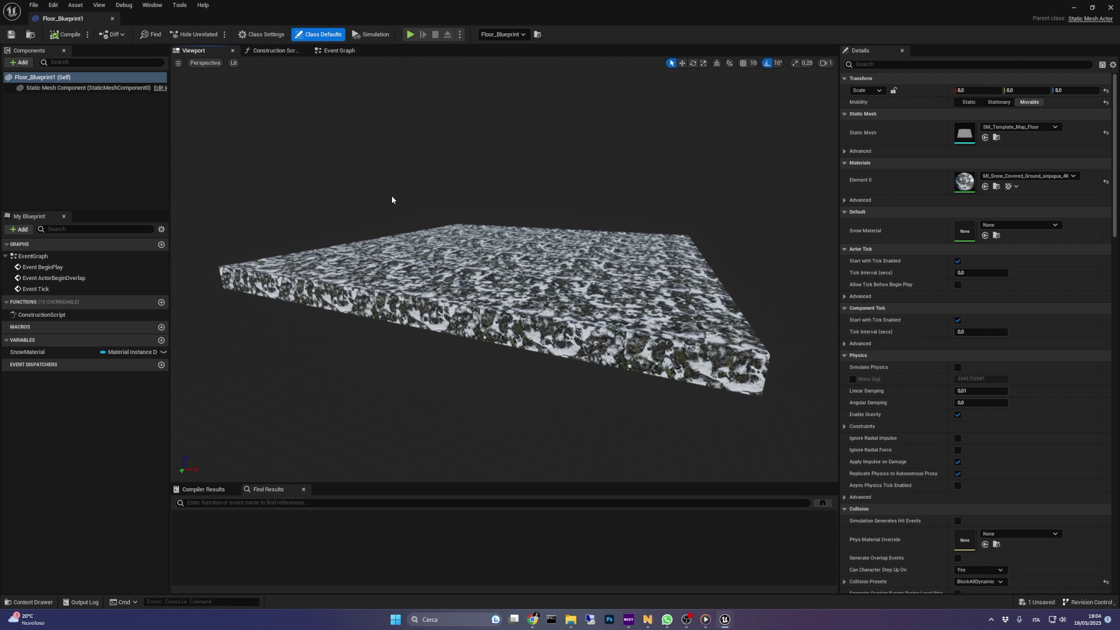
pyautogui.moveTo(391, 196)
pyautogui.mouseDown(button='right')
pyautogui.moveTo(397, 172)
pyautogui.moveTo(392, 200)
pyautogui.moveTo(403, 206)
pyautogui.mouseUp(button='right')
pyautogui.click(278, 51)
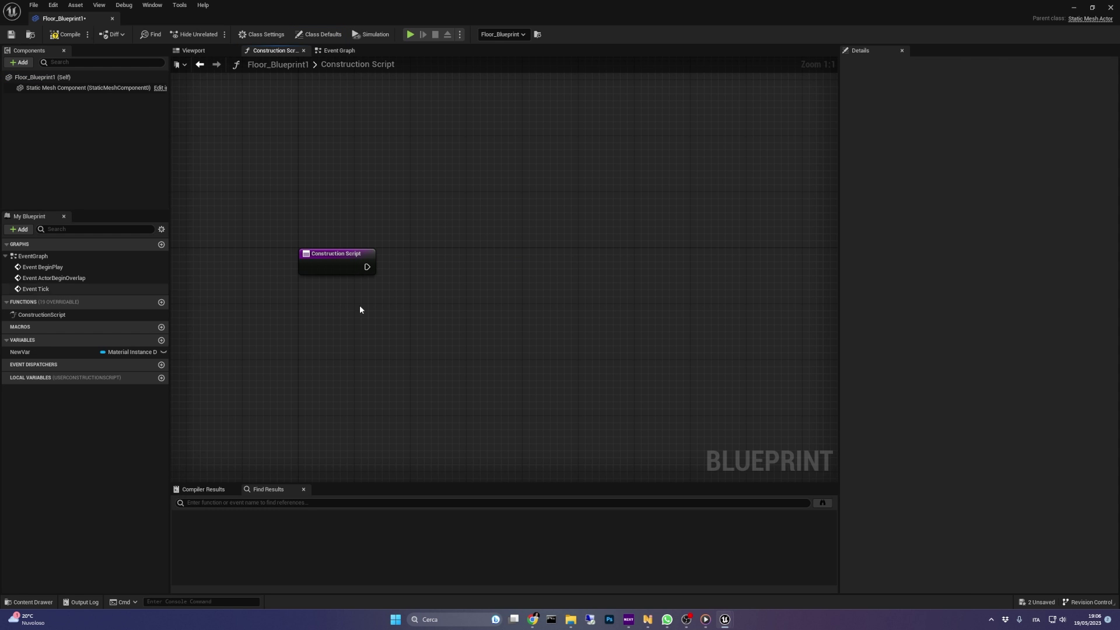
# Add a Create Dynamic Material Instance node targeting the StaticMeshComponent to the Construction Script graph.
pyautogui.rightClick(459, 215)
pyautogui.write('creat')
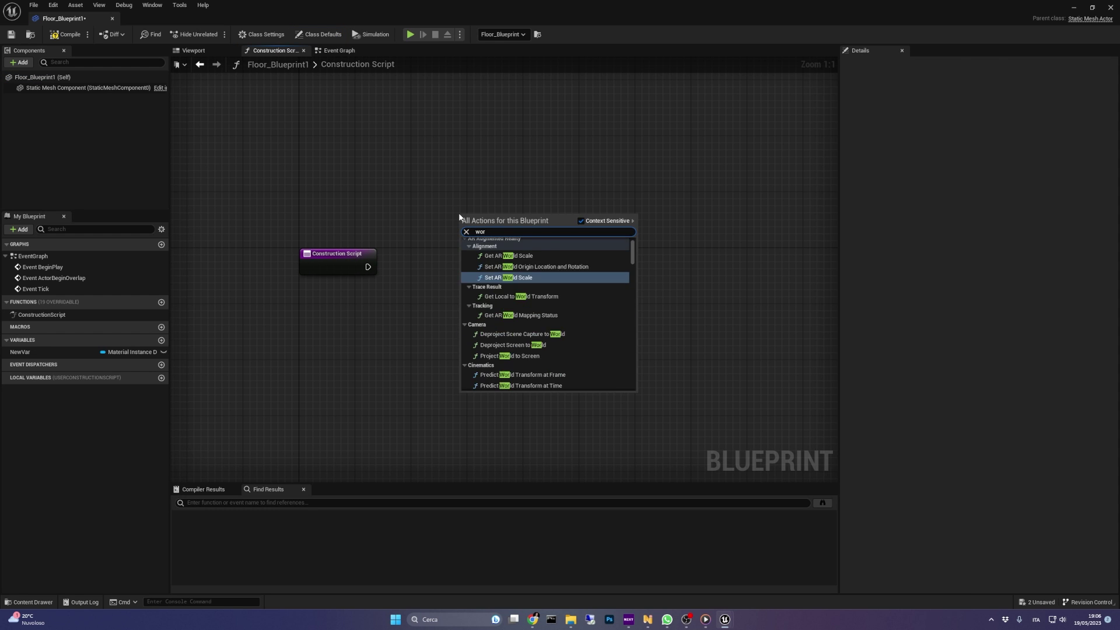
pyautogui.write('e dyn')
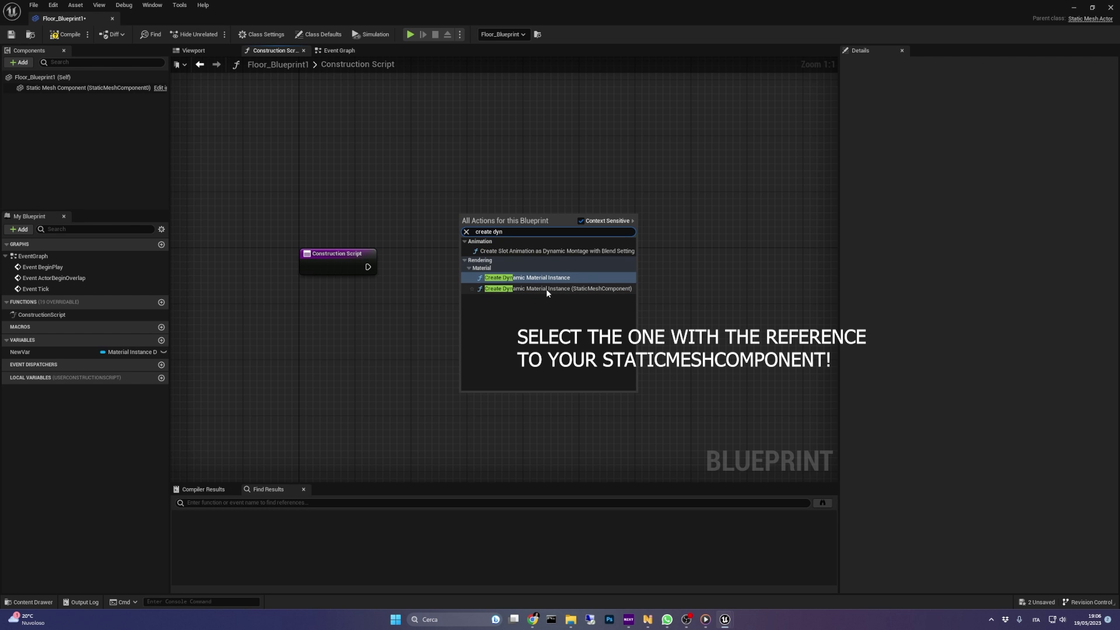
pyautogui.click(547, 289)
# Arrange the Static Mesh Component and Create Dynamic Material Instance nodes, and connect the Construction Script execution output to the latter.
pyautogui.click(411, 257)
pyautogui.moveTo(484, 216); pyautogui.dragTo(499, 210)
pyautogui.moveTo(375, 216); pyautogui.dragTo(355, 320)
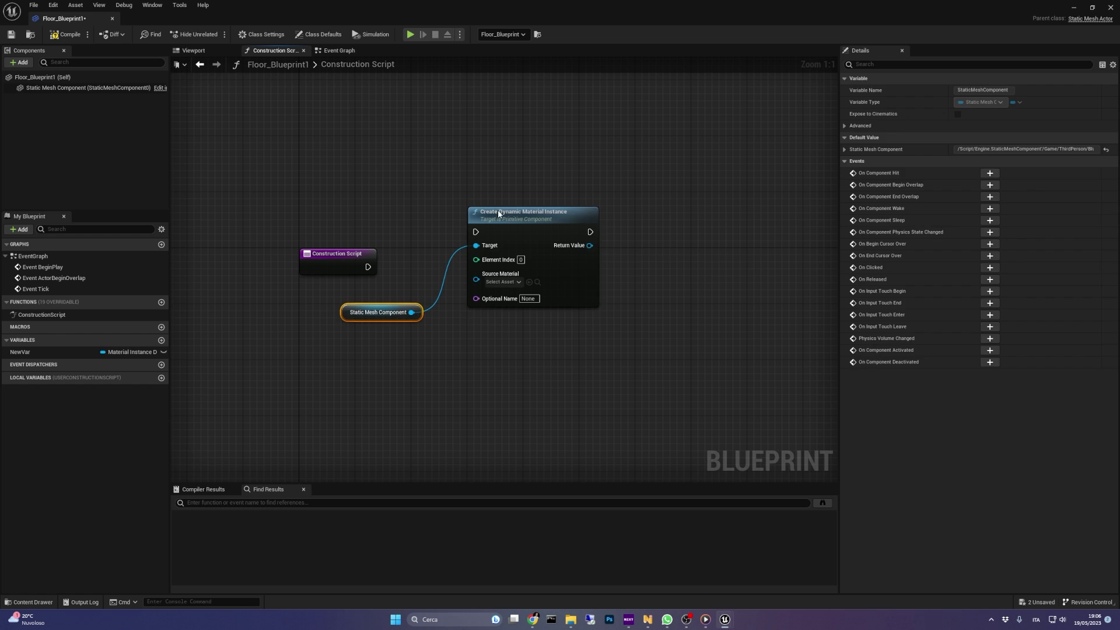
pyautogui.moveTo(498, 213); pyautogui.dragTo(477, 248)
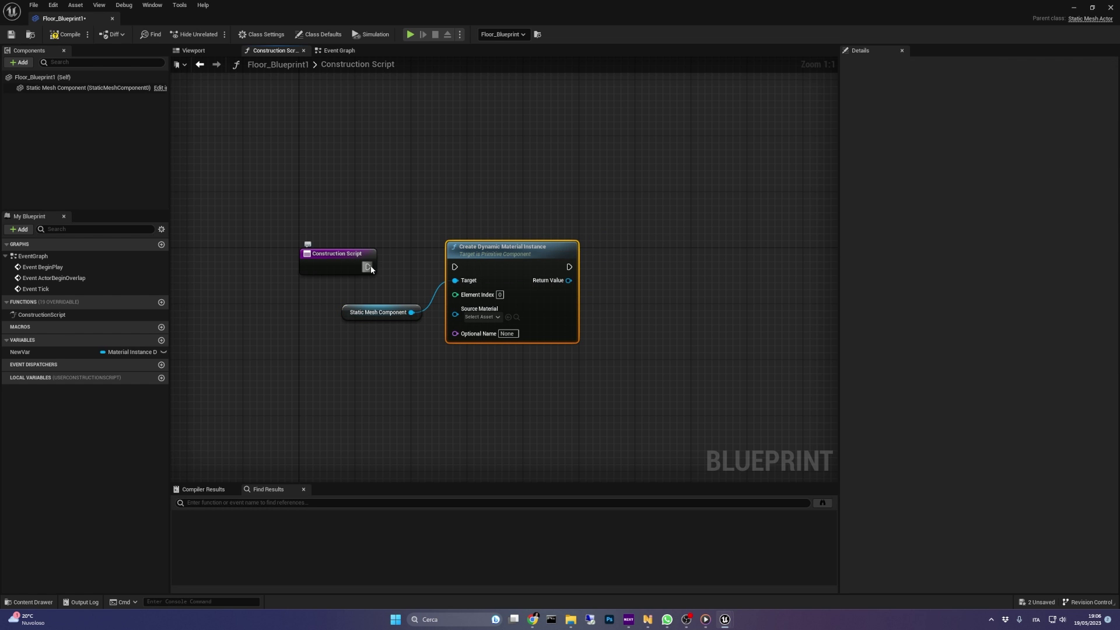
pyautogui.moveTo(368, 267); pyautogui.dragTo(455, 266)
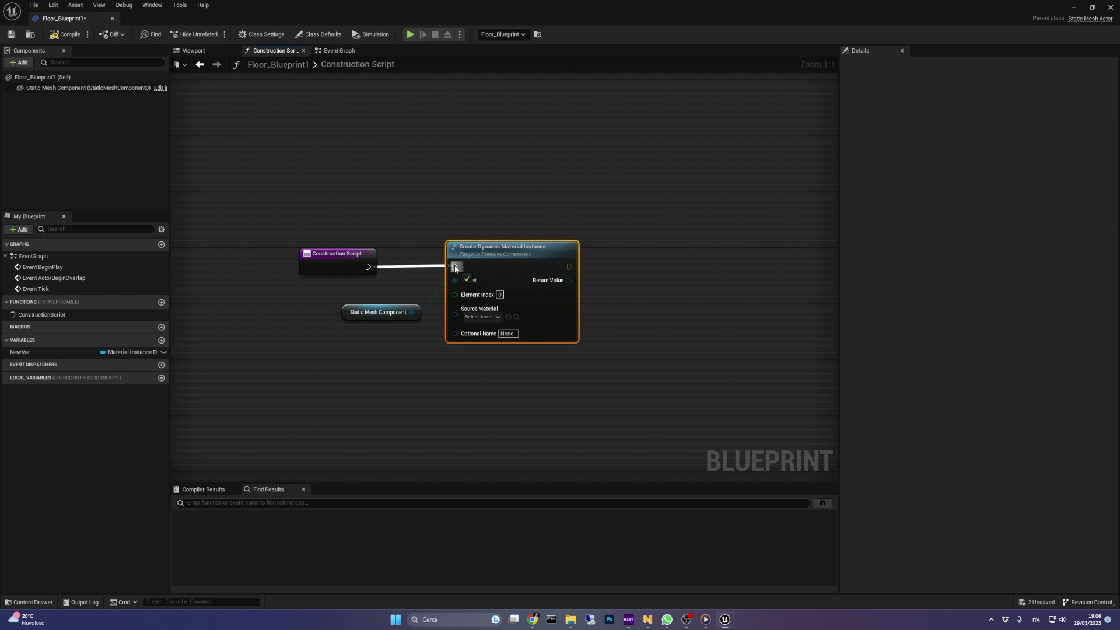
# Set the Source Material of Create Dynamic Material Instance to MI_Snow_Covered_Ground_sinjagua_4K.
pyautogui.click(488, 315)
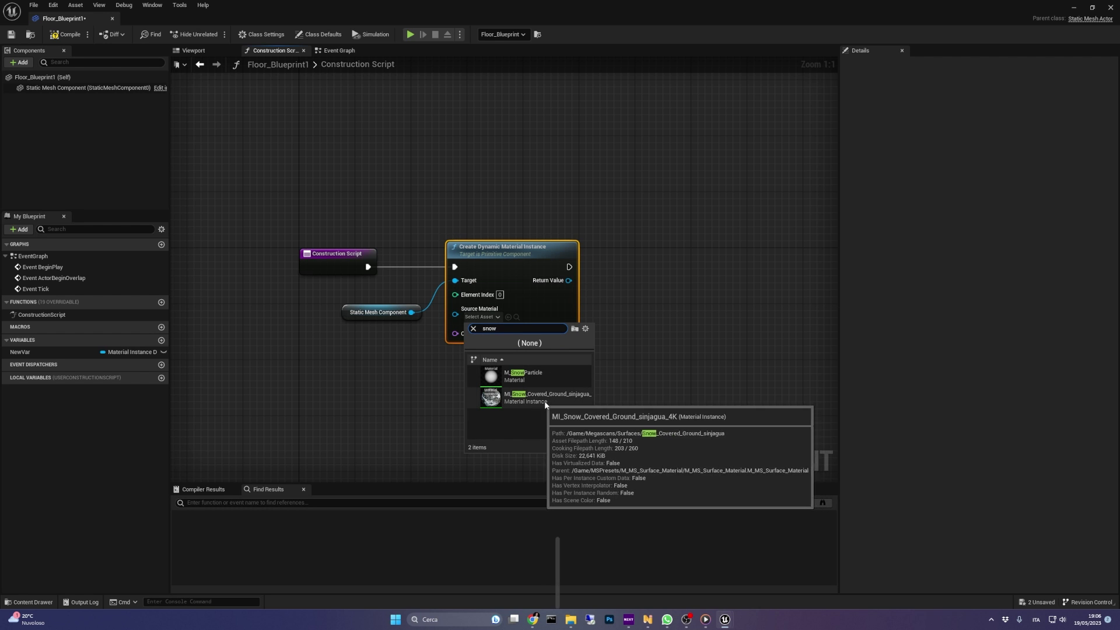
pyautogui.click(543, 399)
pyautogui.click(493, 377)
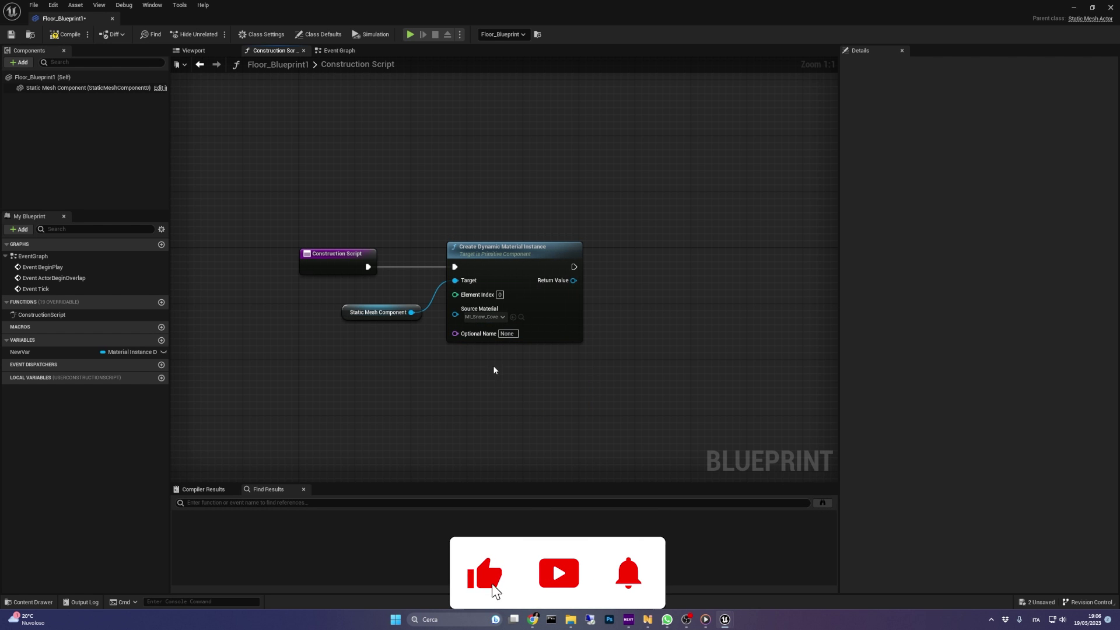
# Promote the Return Value of Create Dynamic Material Instance to a variable named SnowMaterial.
pyautogui.rightClick(574, 280)
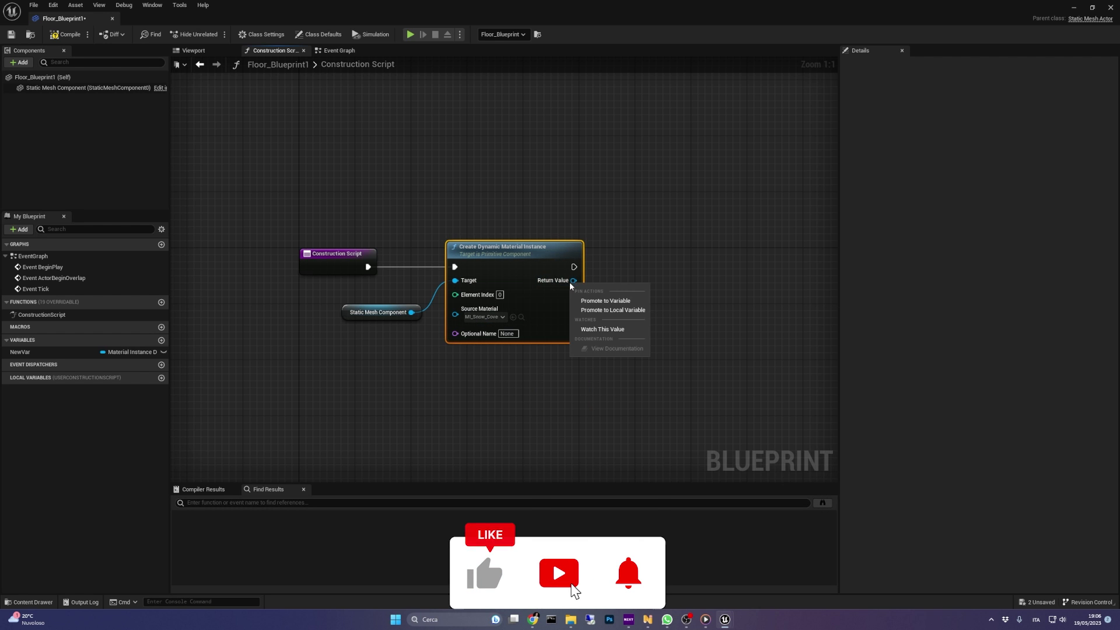
pyautogui.click(607, 301)
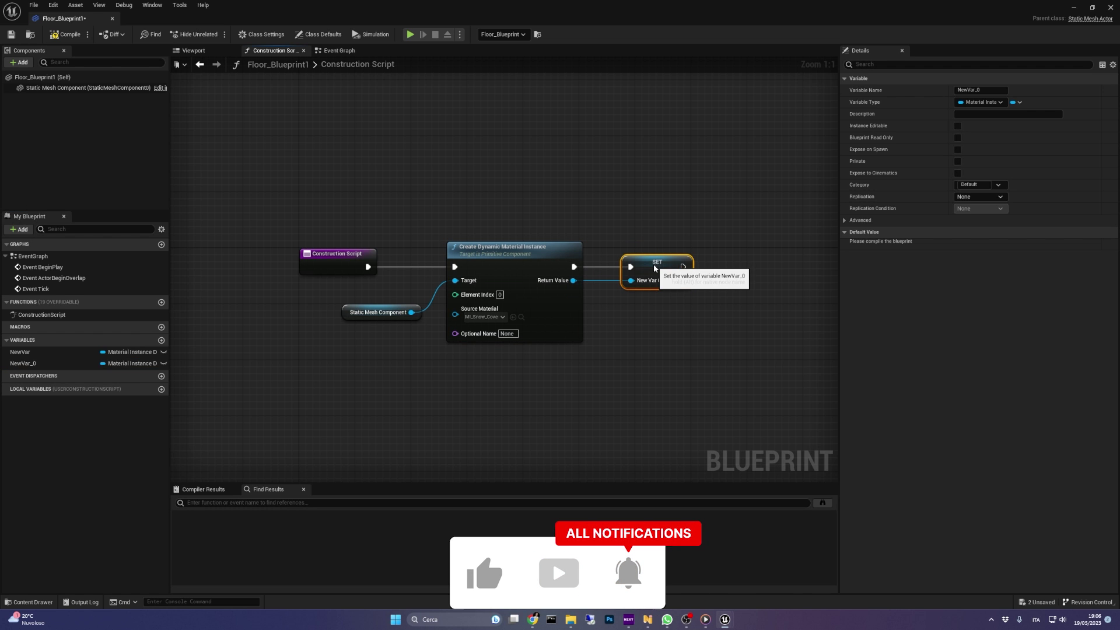
pyautogui.click(969, 91)
pyautogui.write('SnowMaterial')
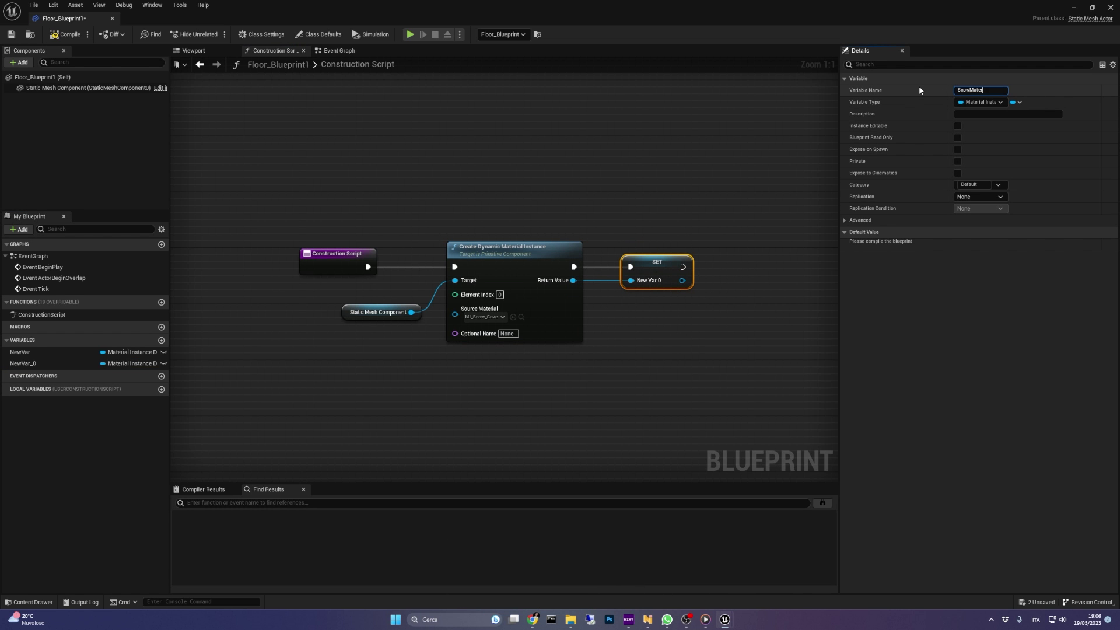
pyautogui.press('Return')
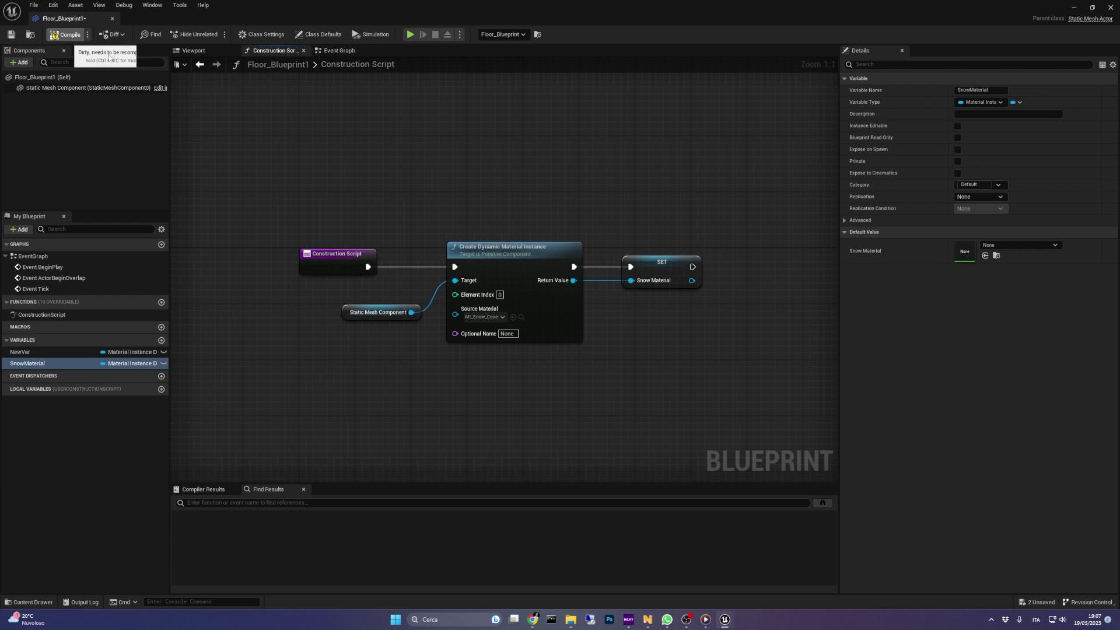
# Create a new blueprint function named SnowAccumulation.
pyautogui.click(337, 50)
pyautogui.moveTo(531, 211); pyautogui.dragTo(516, 211, button='right')
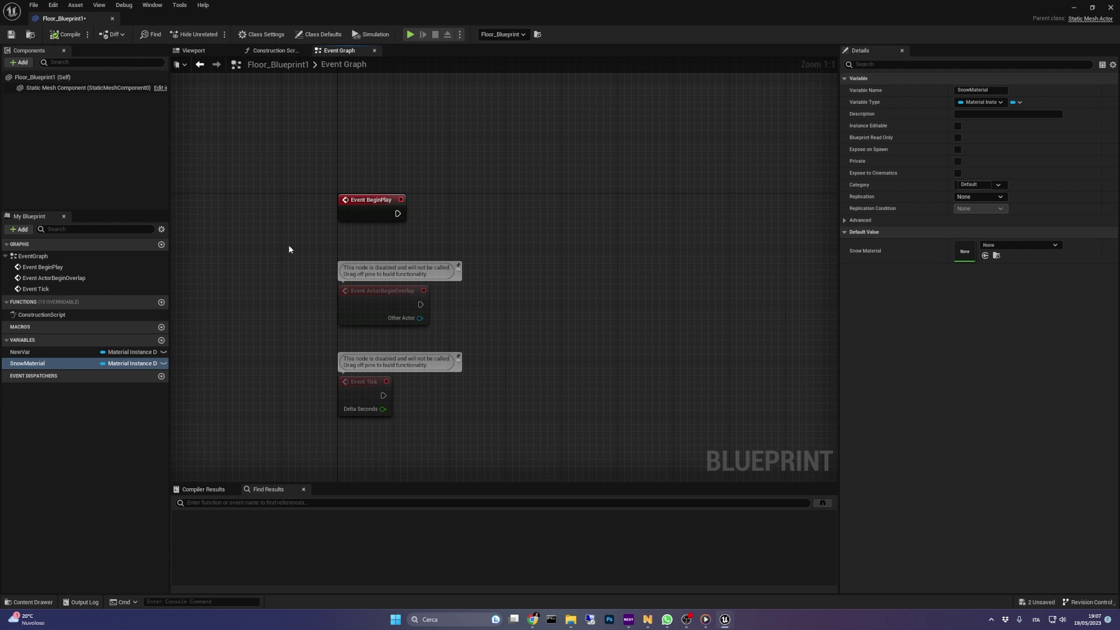
pyautogui.click(162, 302)
pyautogui.write('SnowAccumulation')
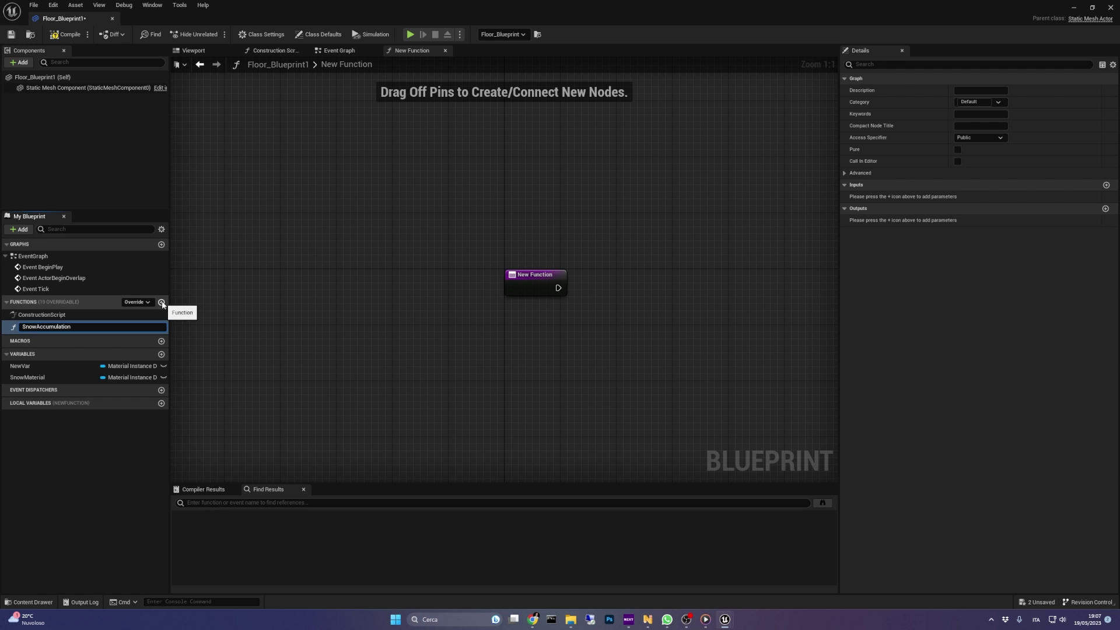
pyautogui.press('Return')
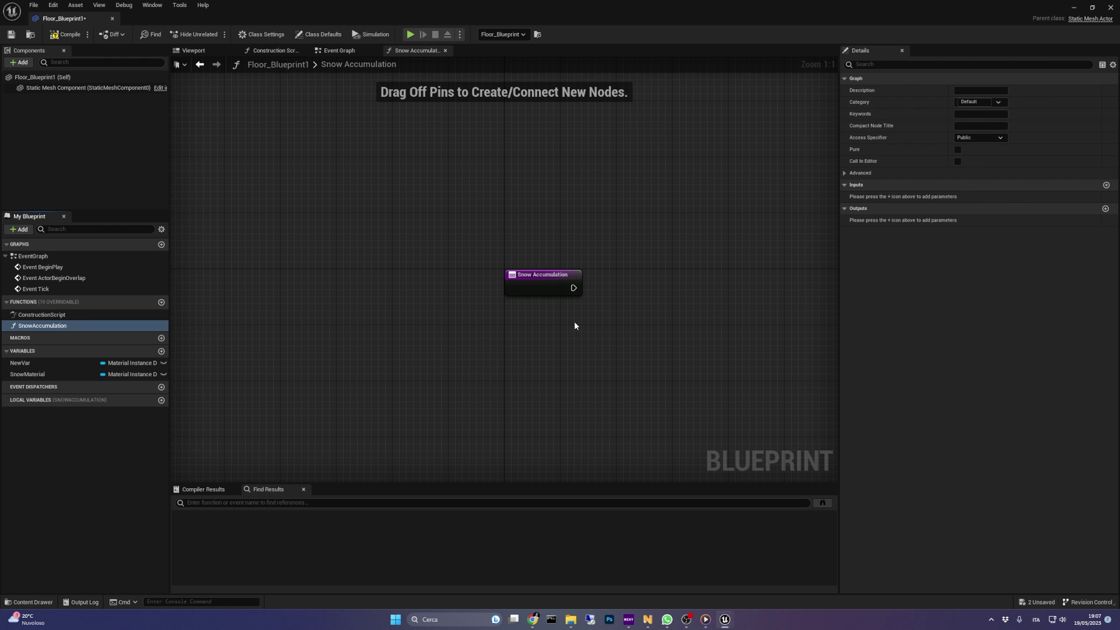
# Place a SnowMaterial getter in the SnowAccumulation graph and add a Get Scalar Parameter Value node from it.
pyautogui.moveTo(572, 322); pyautogui.dragTo(384, 288, button='right')
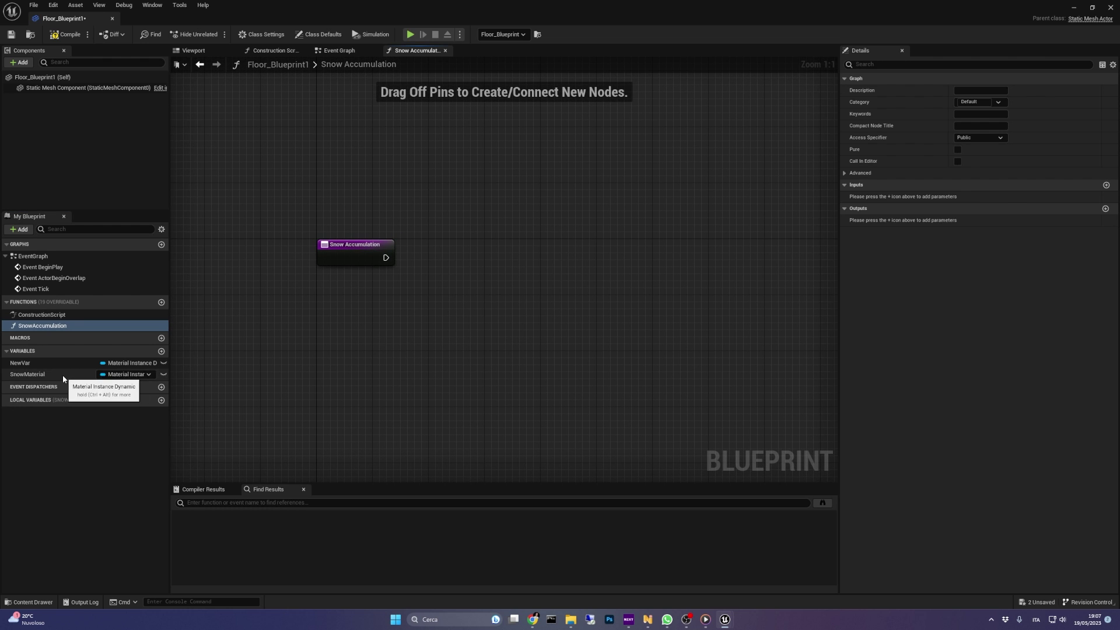
pyautogui.moveTo(76, 374); pyautogui.dragTo(527, 246)
pyautogui.click(443, 311)
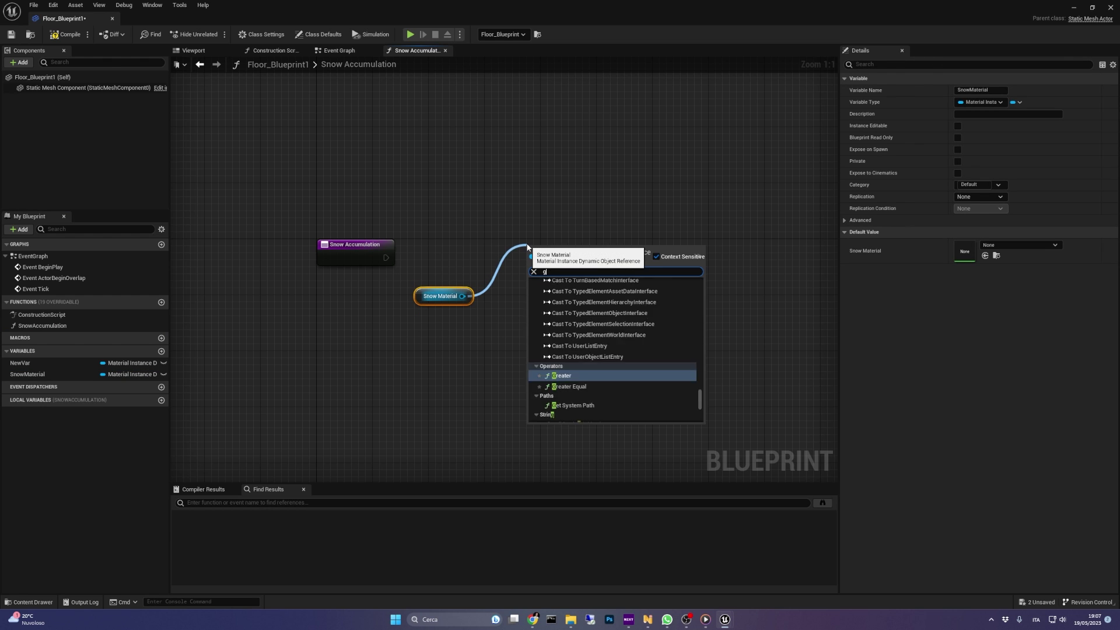
pyautogui.write('get scal')
pyautogui.click(586, 298)
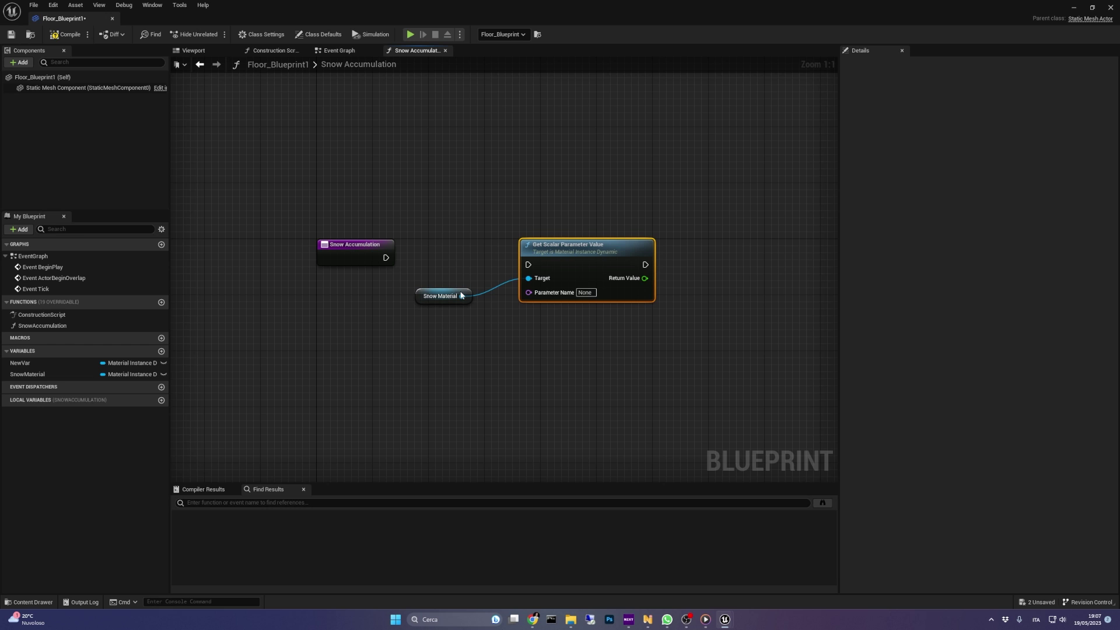
# Connect the Snow Accumulation entry to Get Scalar Parameter Value and set its parameter name to Blend Bias (S).
pyautogui.moveTo(387, 257); pyautogui.dragTo(537, 246)
pyautogui.click(564, 285)
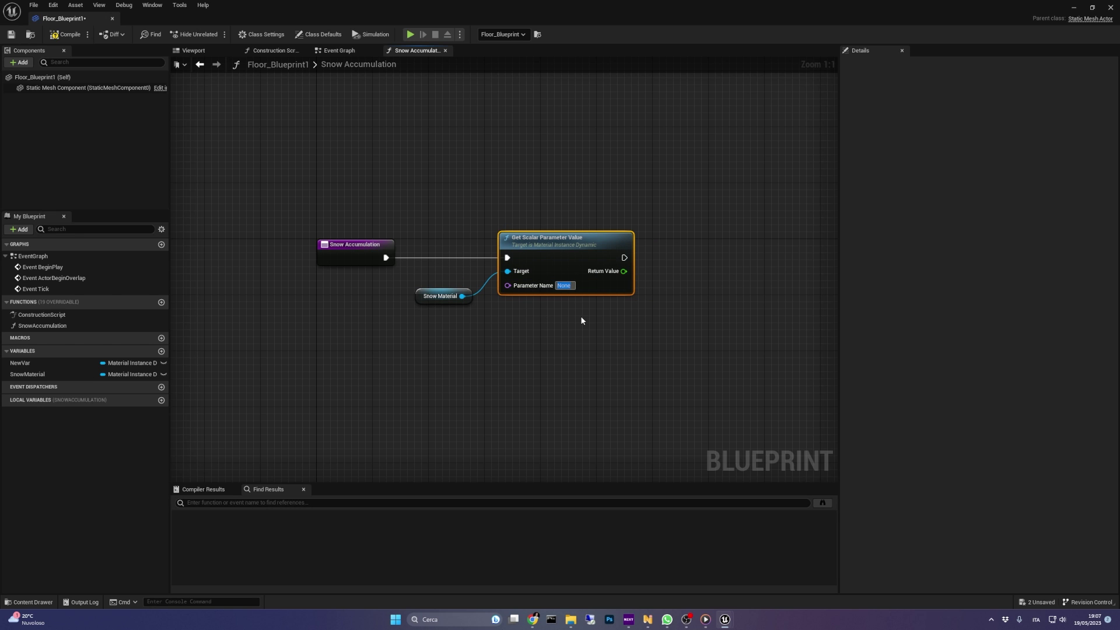
pyautogui.write('Blend Bias (S)')
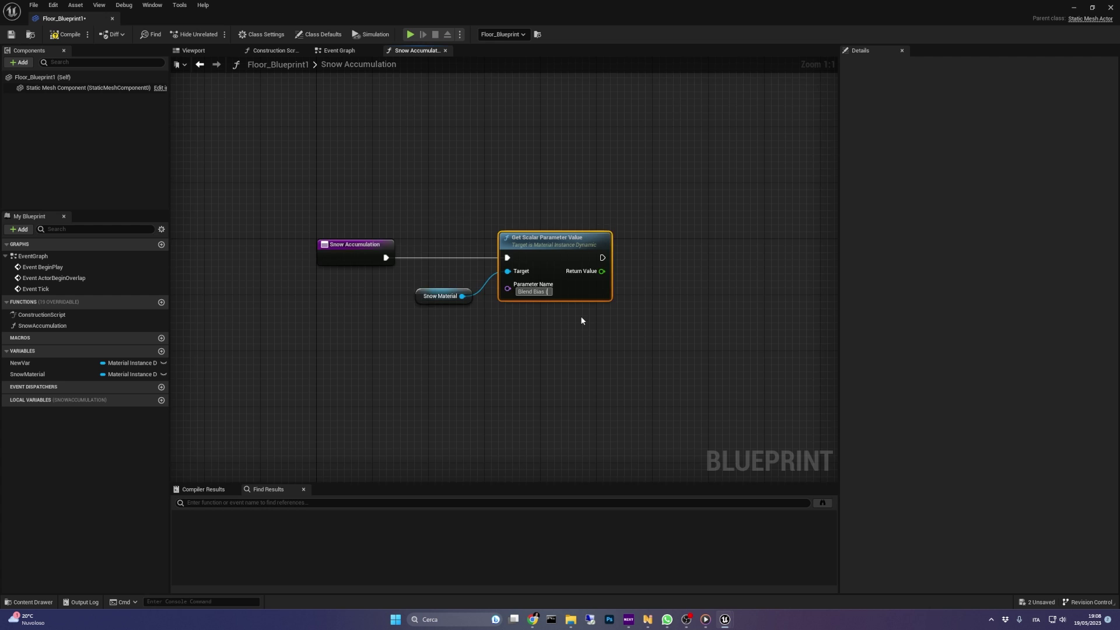
pyautogui.click(581, 321)
# Add a Set Scalar Parameter Value node from SnowMaterial, connect its execution after the Get node, and tidy the layout.
pyautogui.moveTo(581, 321); pyautogui.dragTo(489, 317, button='right')
pyautogui.moveTo(370, 292); pyautogui.dragTo(590, 306)
pyautogui.write('set scalar')
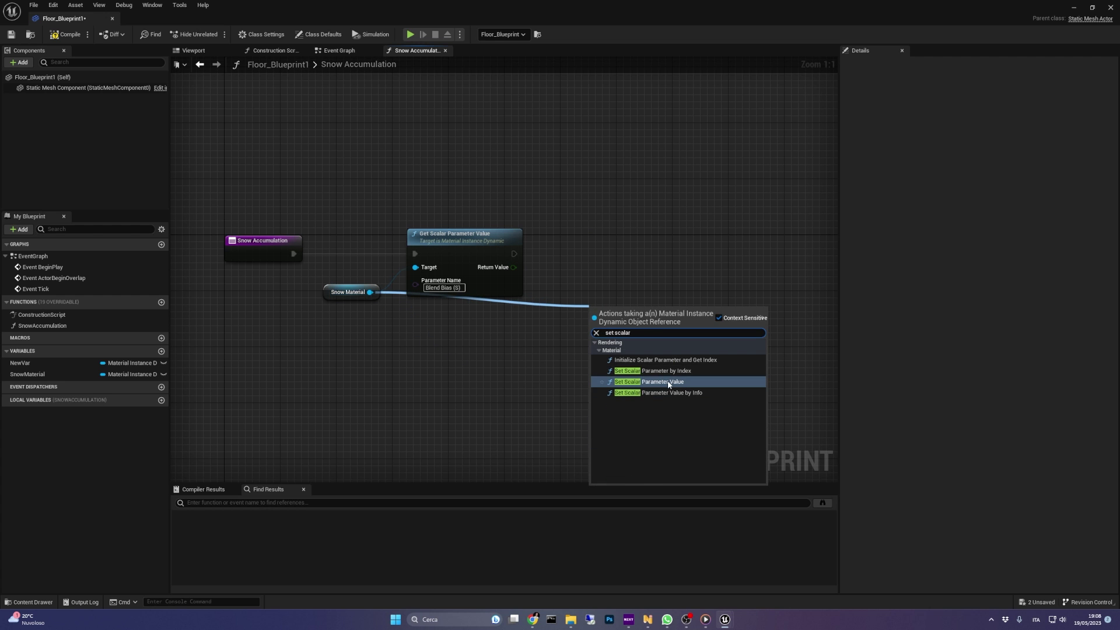
pyautogui.click(649, 381)
pyautogui.moveTo(649, 323); pyautogui.dragTo(628, 246)
pyautogui.moveTo(516, 255); pyautogui.dragTo(575, 254)
pyautogui.moveTo(345, 291); pyautogui.dragTo(345, 332)
# Copy the Blend Bias (S) parameter name into the Set Scalar Parameter Value node.
pyautogui.click(444, 288)
pyautogui.hotkey('ctrl', 'c')
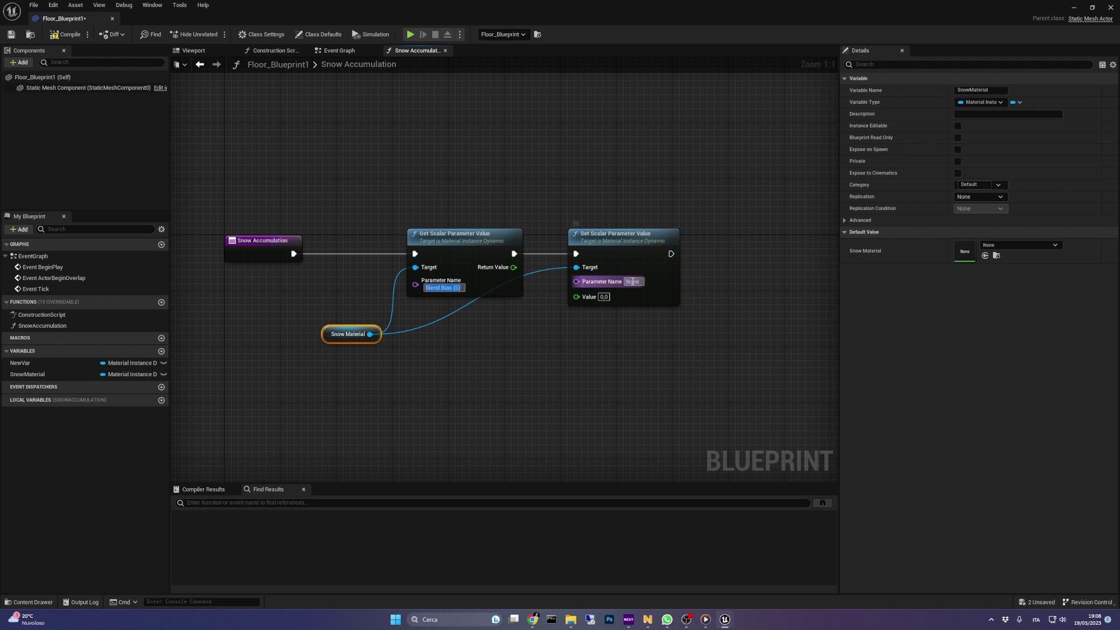
pyautogui.click(633, 282)
pyautogui.hotkey('ctrl', 'v')
# Insert an Add node that adds 0.01 to the Get node's Return Value and feeds the Set node's Value input.
pyautogui.moveTo(648, 237); pyautogui.dragTo(732, 237)
pyautogui.moveTo(587, 367); pyautogui.dragTo(537, 348, button='right')
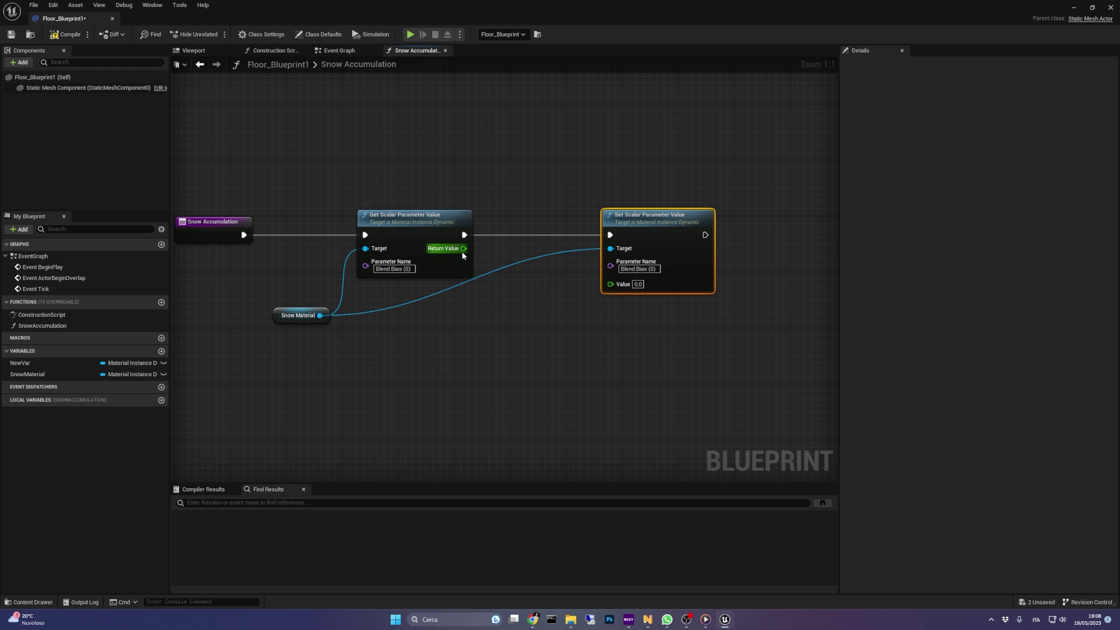
pyautogui.moveTo(463, 248); pyautogui.dragTo(513, 300)
pyautogui.write('+')
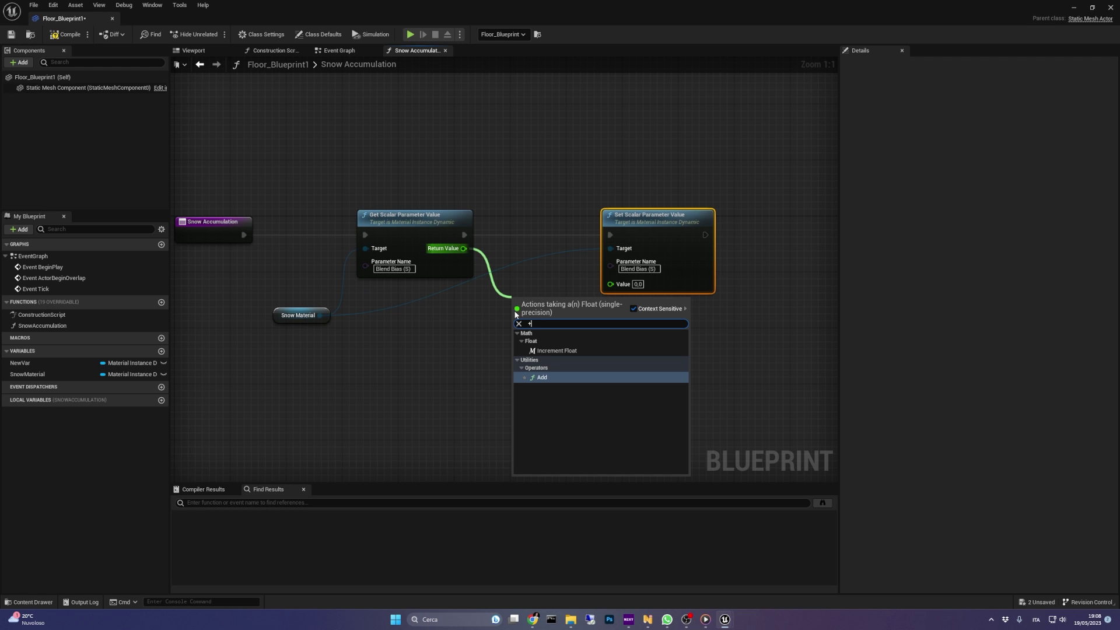
pyautogui.click(556, 378)
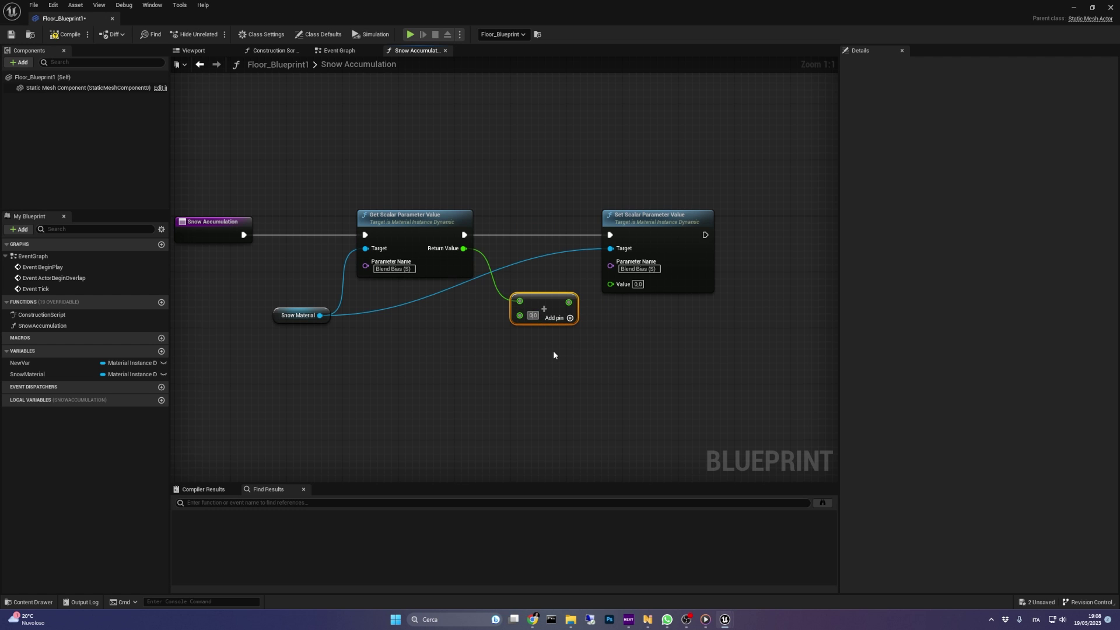
pyautogui.write('1')
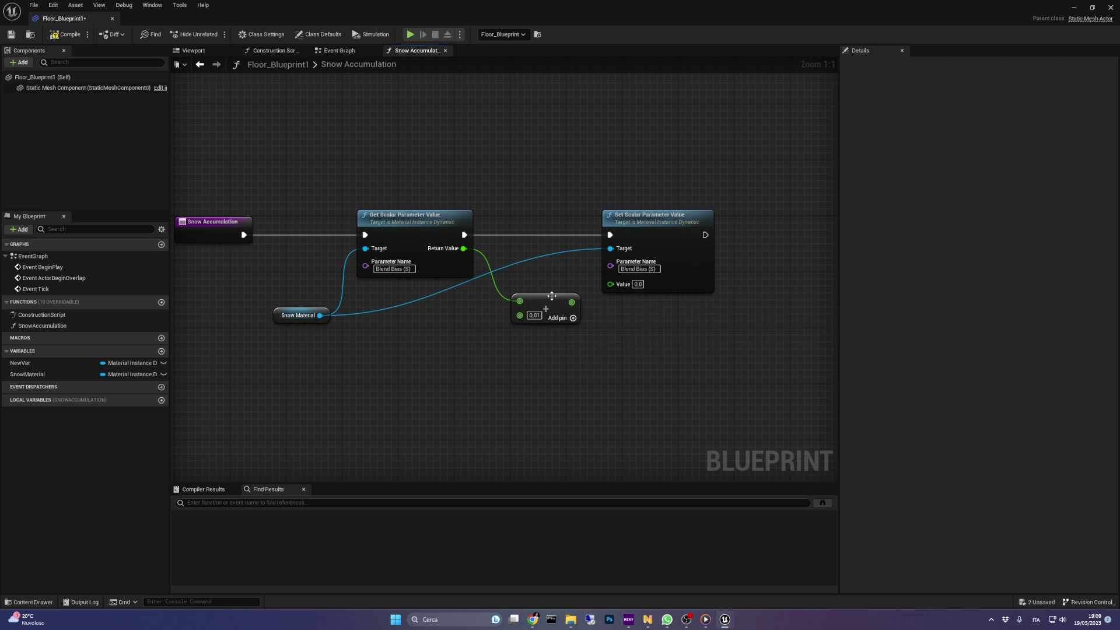
pyautogui.moveTo(551, 301); pyautogui.dragTo(610, 283)
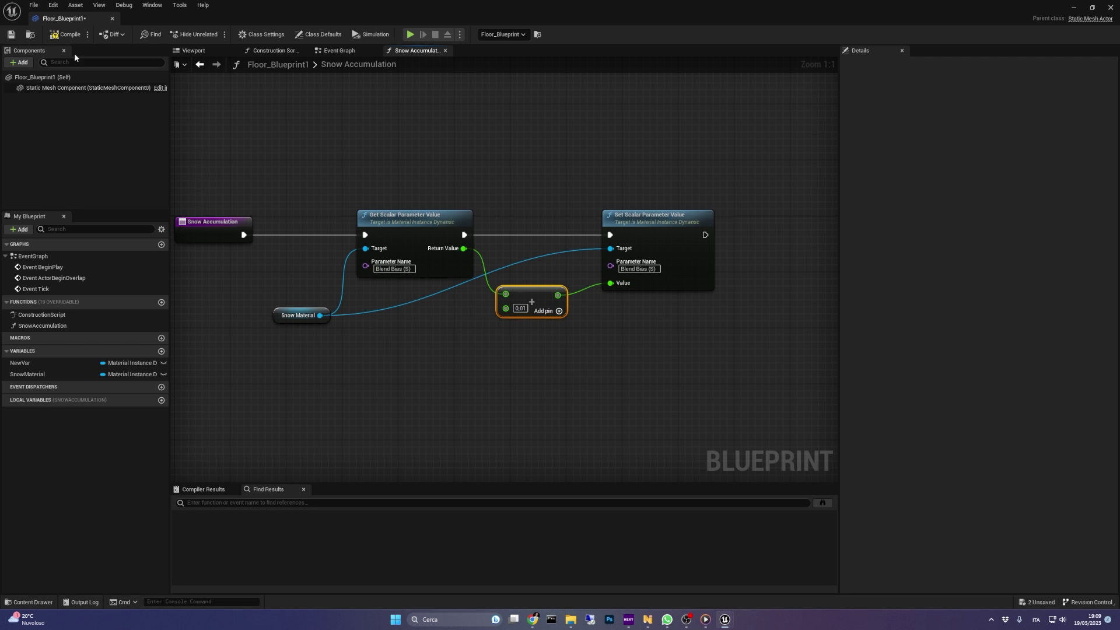
# In the Event Graph, add a Set Timer by Function Name node after Event BeginPlay and align it with the event.
pyautogui.moveTo(251, 117); pyautogui.dragTo(298, 131, button='right')
pyautogui.click(339, 50)
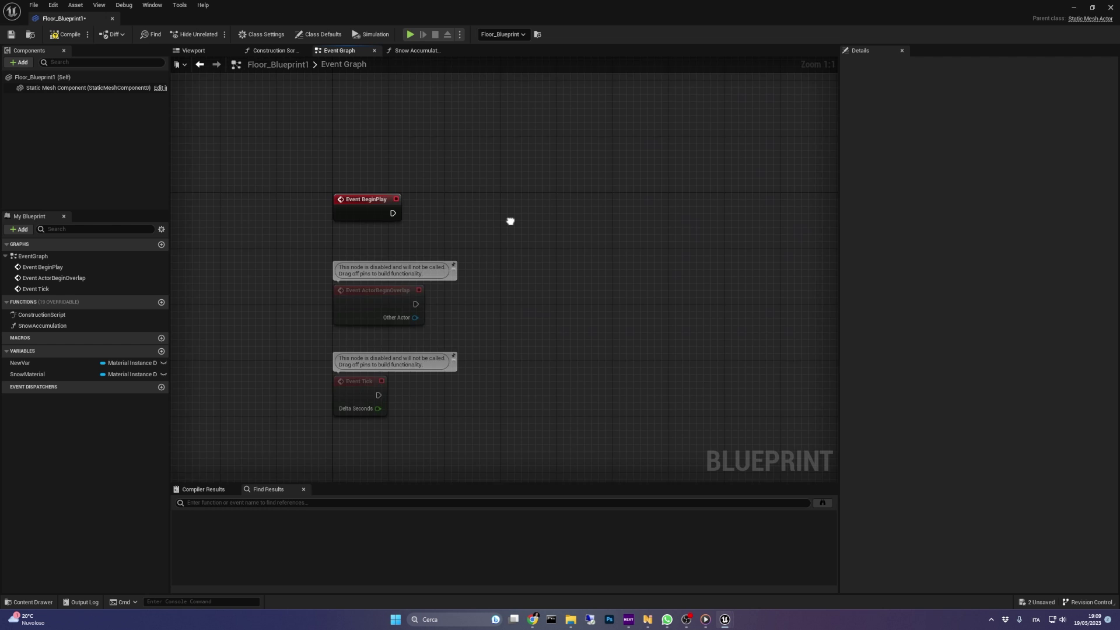
pyautogui.moveTo(510, 221); pyautogui.dragTo(458, 207, button='right')
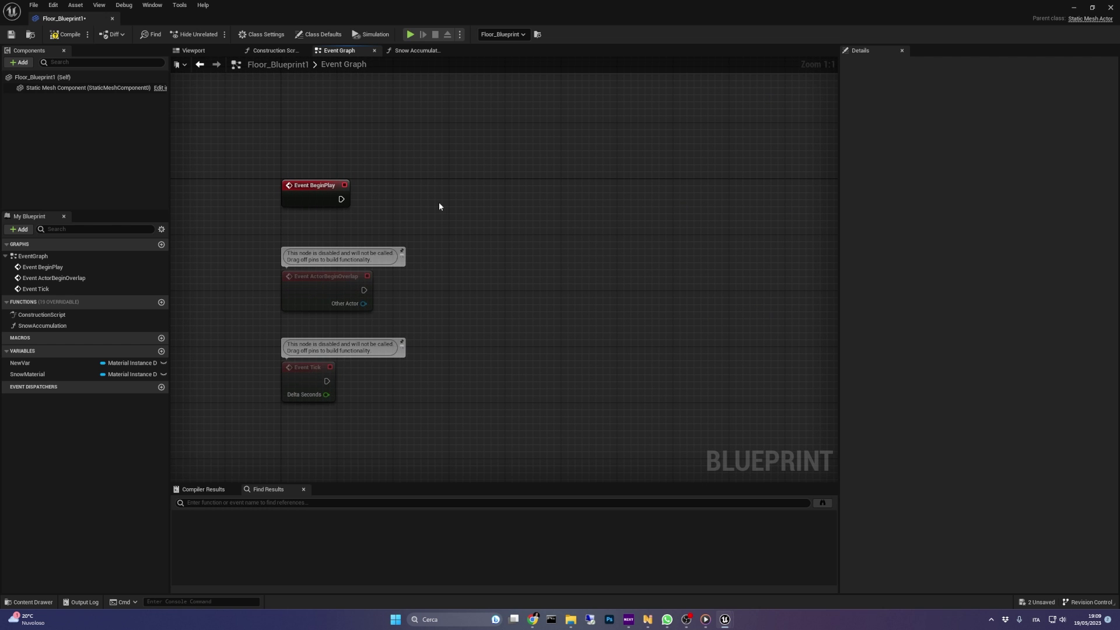
pyautogui.moveTo(341, 199); pyautogui.dragTo(426, 163)
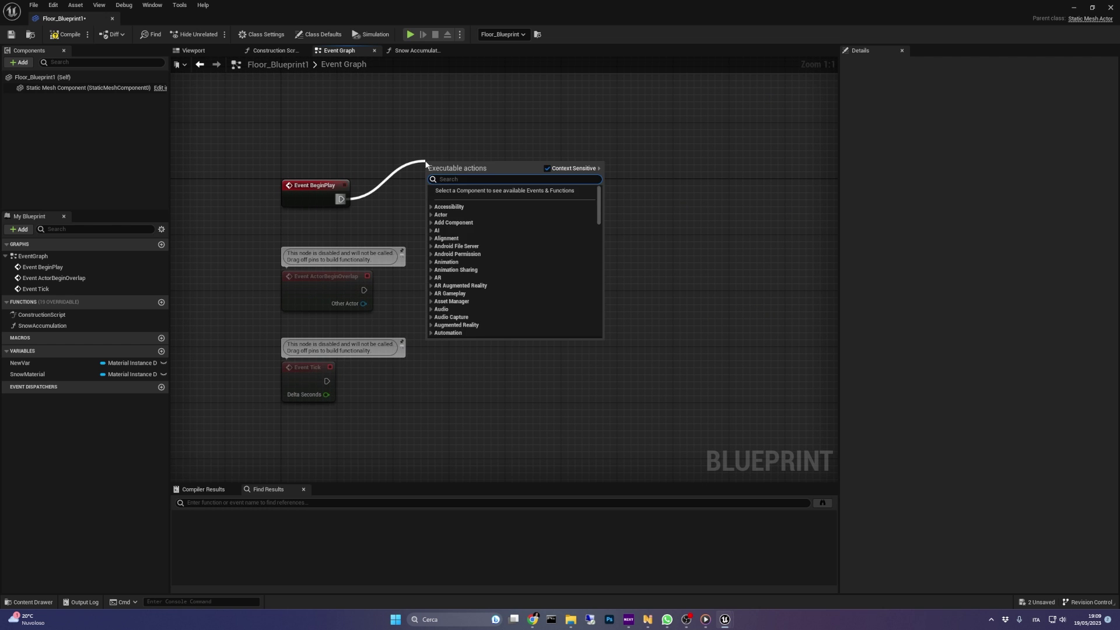
pyautogui.write('set timer by func')
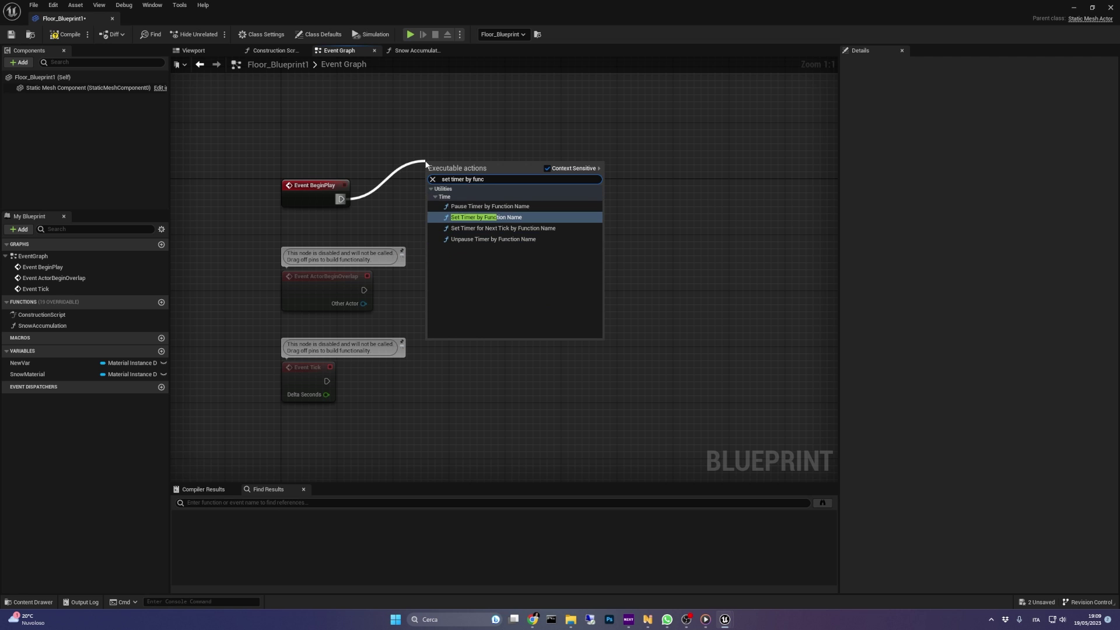
pyautogui.click(513, 217)
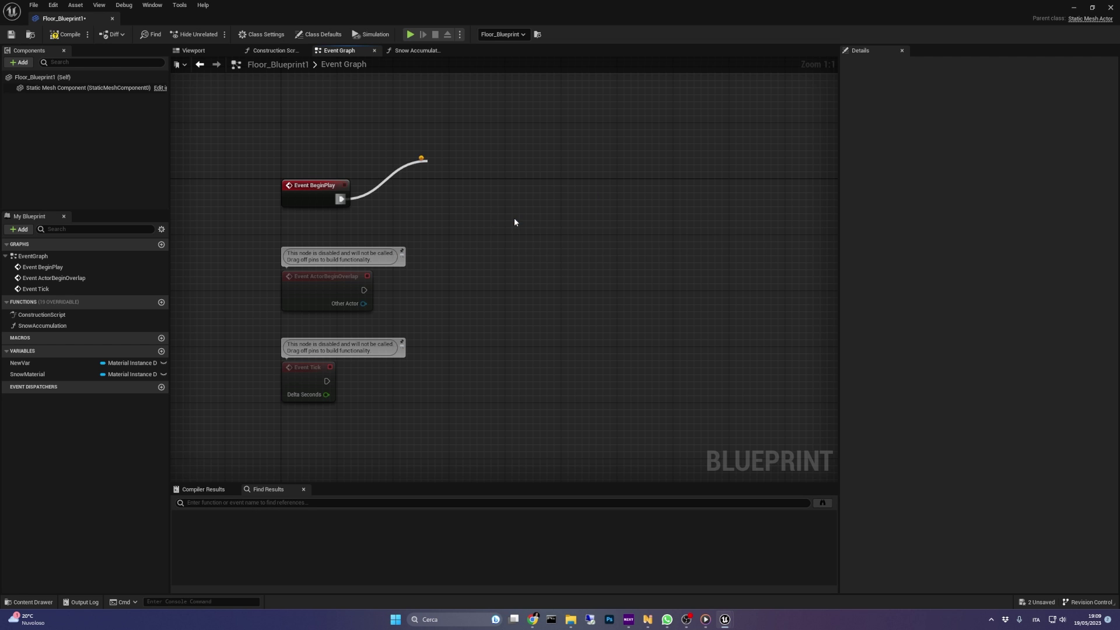
pyautogui.moveTo(531, 173); pyautogui.dragTo(558, 187)
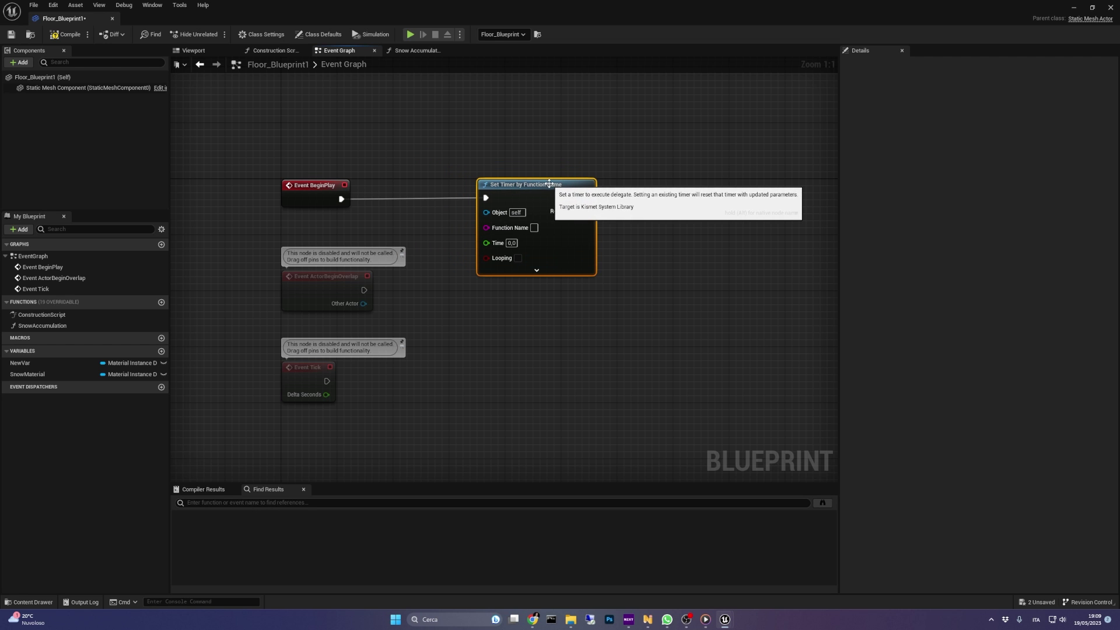
# Set the timer's function name to SnowAccumulation and time to 0.3, enable looping, and expand the node's advanced inputs.
pyautogui.click(536, 229)
pyautogui.write('SnowAccumulation')
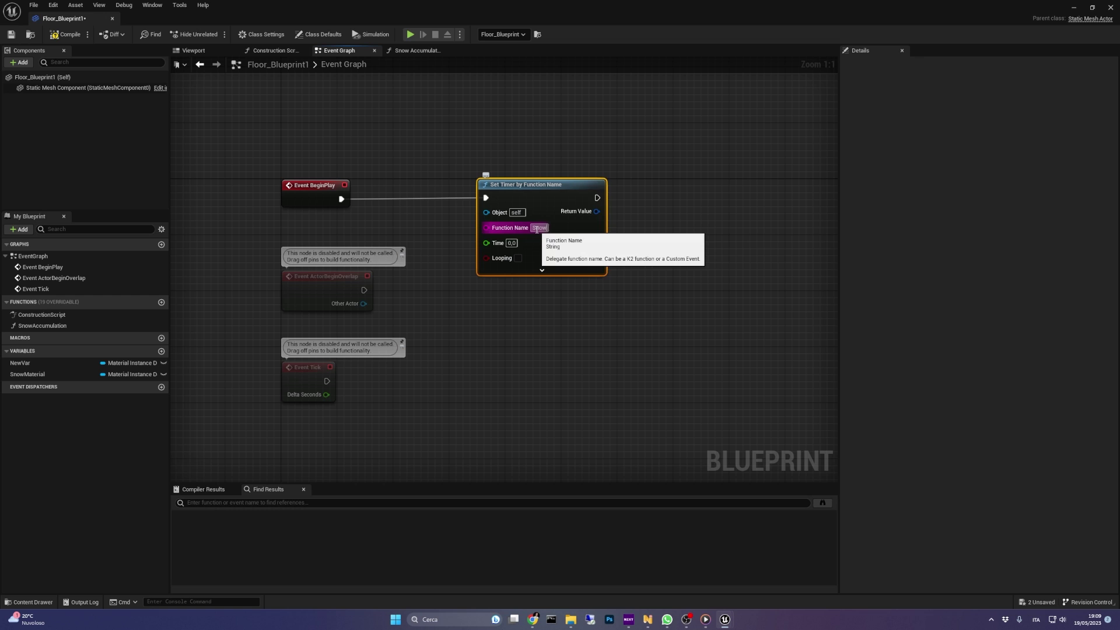
pyautogui.press('Return')
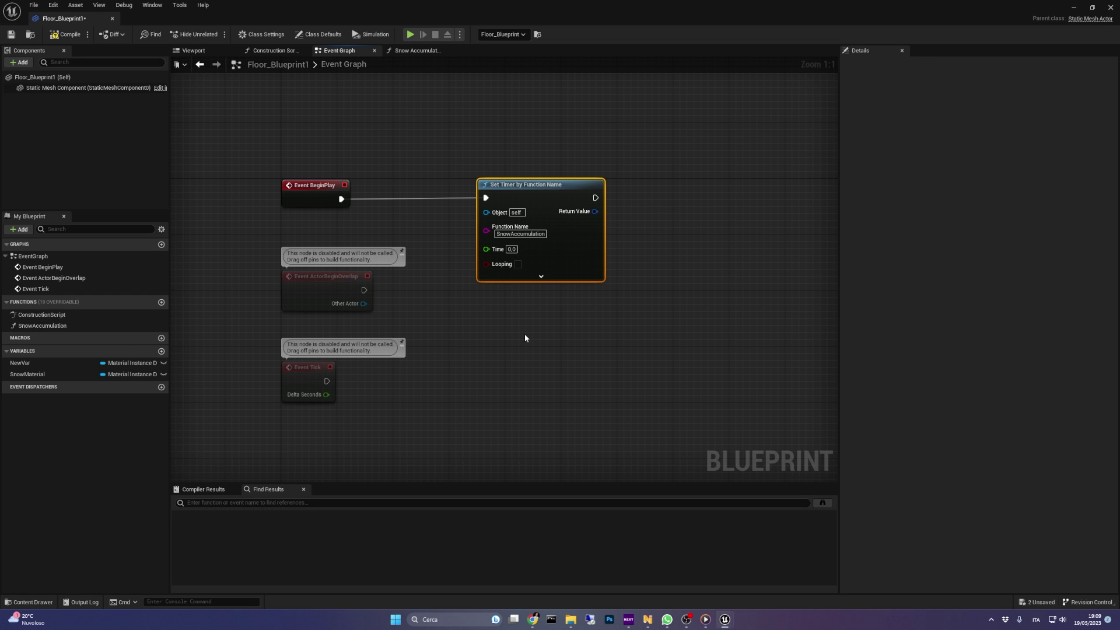
pyautogui.click(512, 249)
pyautogui.click(517, 265)
pyautogui.click(541, 277)
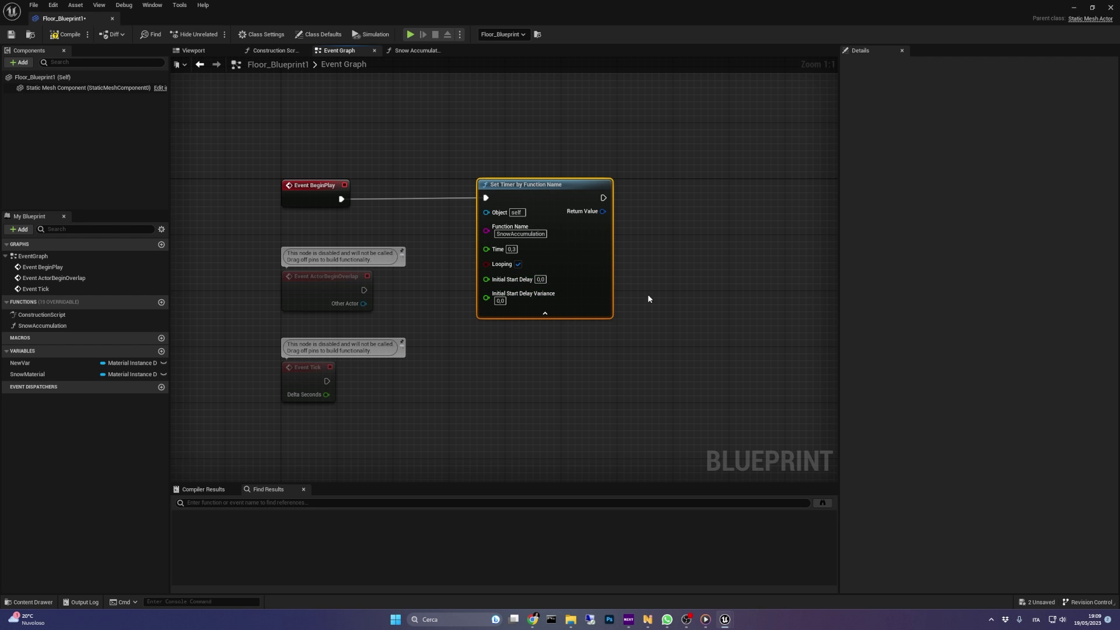
# Add a Delay node with a duration of 30 after the timer node and align it in the row.
pyautogui.moveTo(648, 294); pyautogui.dragTo(617, 313, button='right')
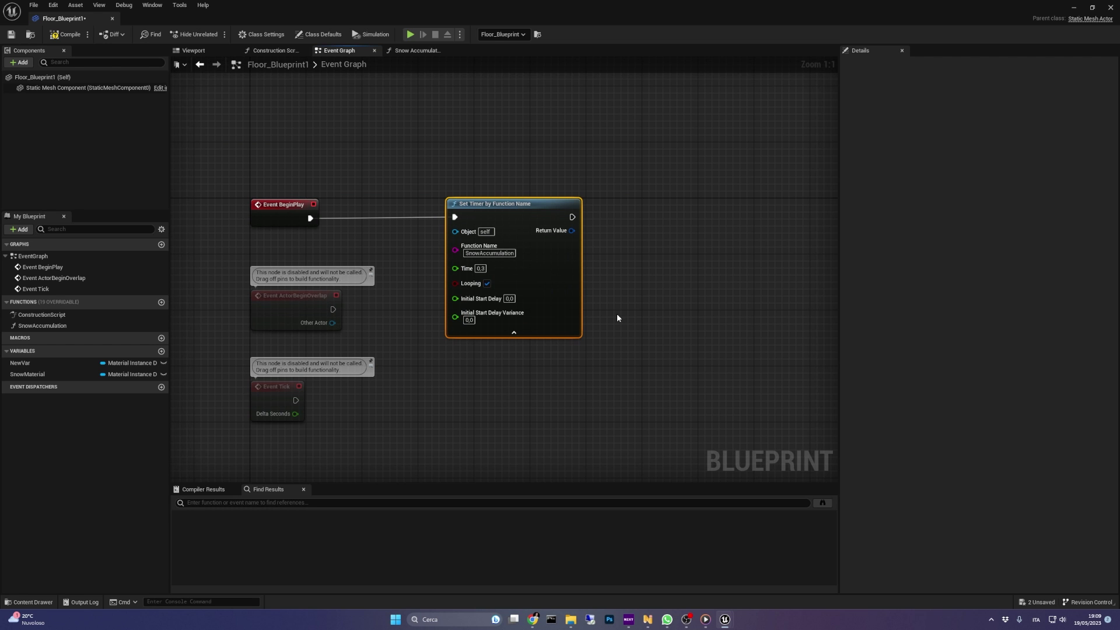
pyautogui.moveTo(617, 317); pyautogui.dragTo(565, 313, button='right')
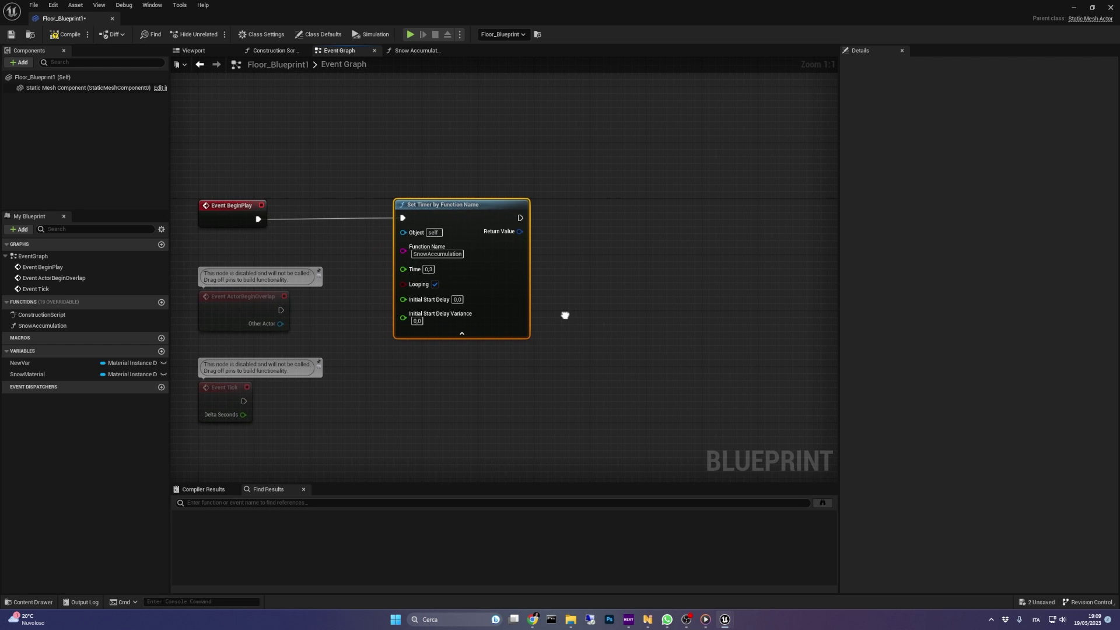
pyautogui.moveTo(519, 218); pyautogui.dragTo(598, 219)
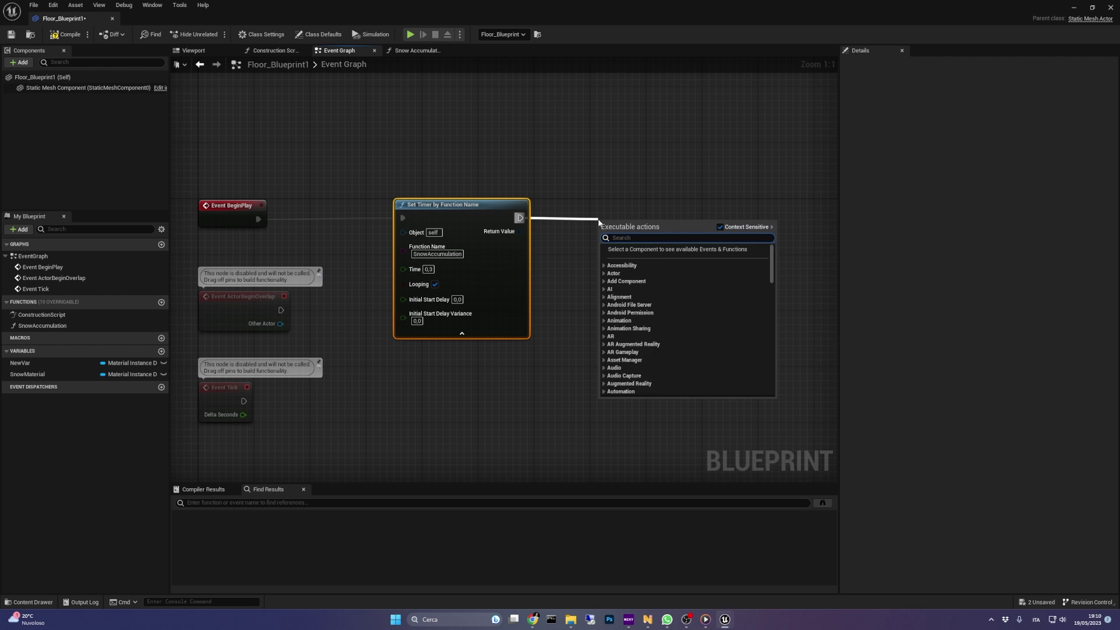
pyautogui.write('delay')
pyautogui.press('Return')
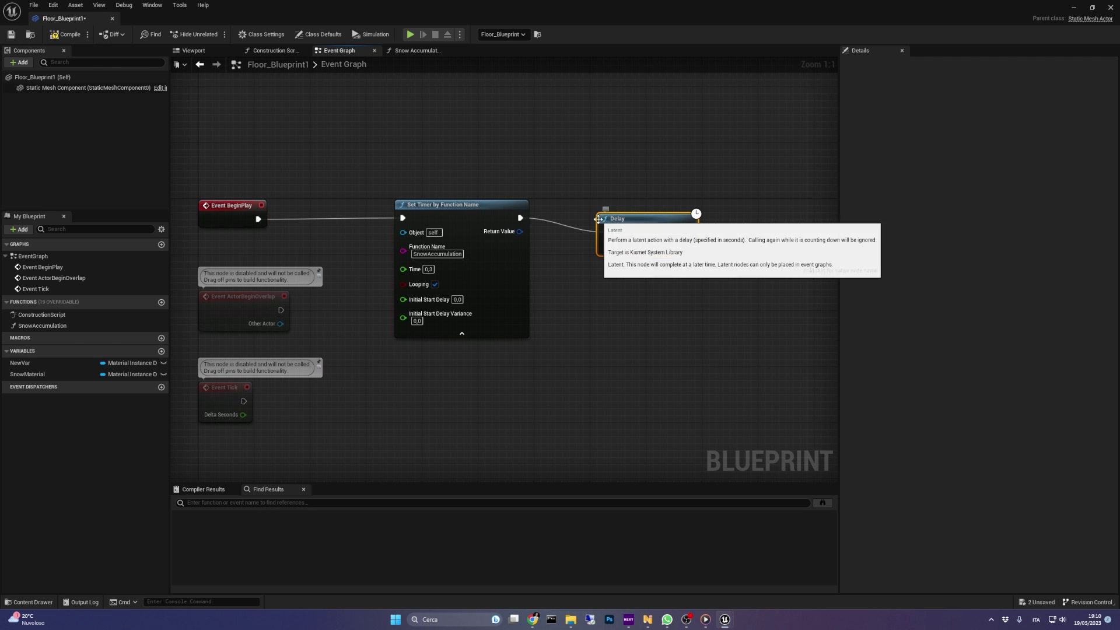
pyautogui.click(642, 246)
pyautogui.write('30')
pyautogui.press('Return')
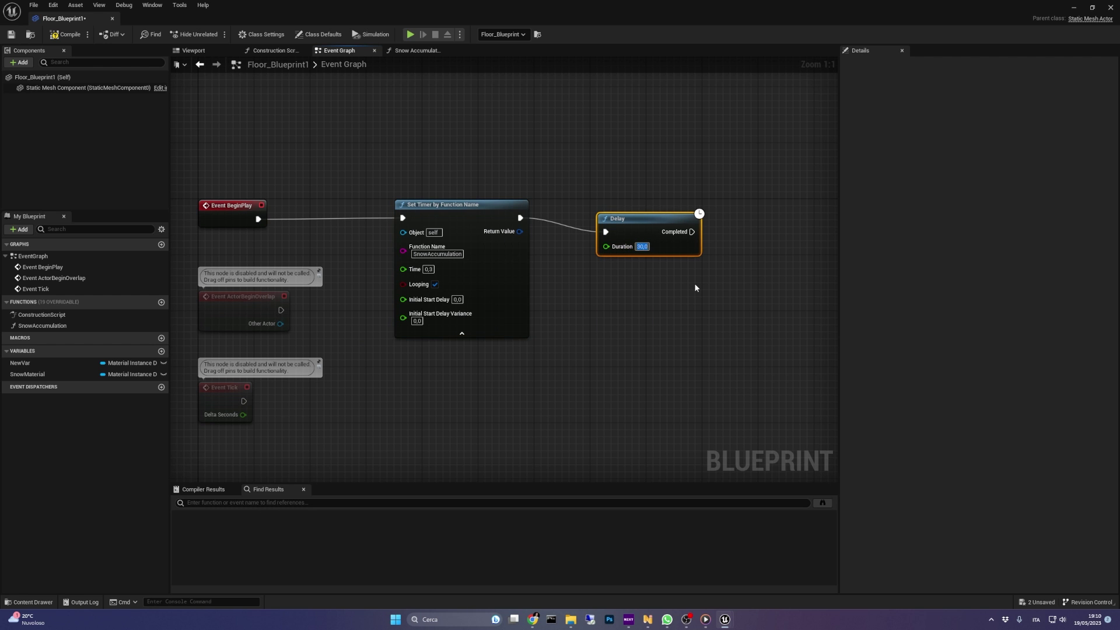
pyautogui.moveTo(644, 221); pyautogui.dragTo(620, 205)
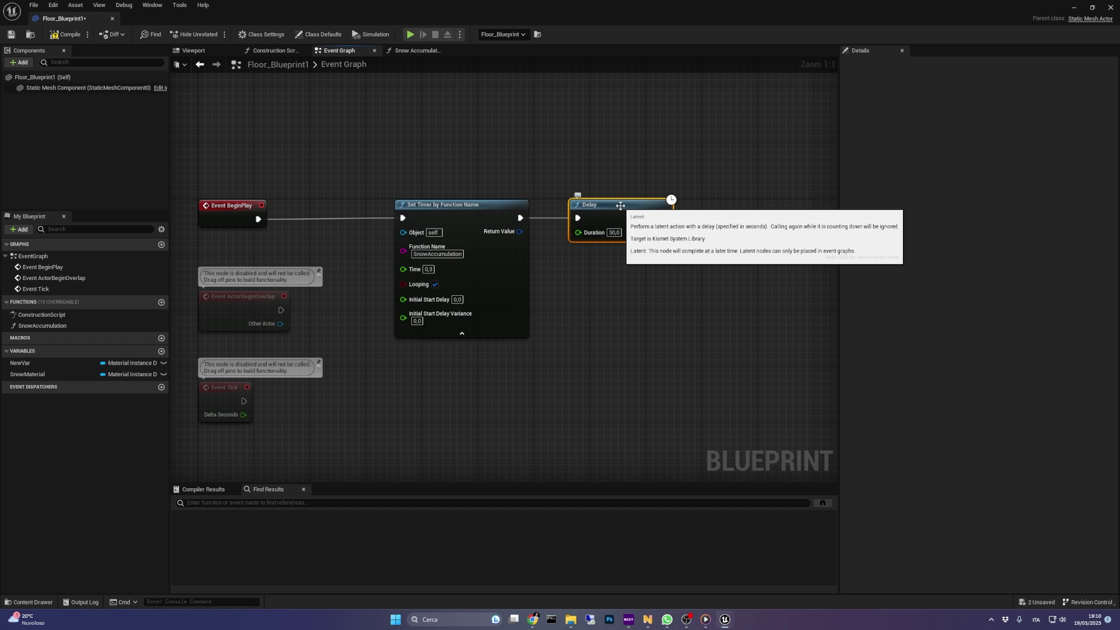
# Add Clear and Invalidate Timer by Handle after the Delay and connect the timer's Return Value to its Handle input.
pyautogui.moveTo(665, 218); pyautogui.dragTo(732, 207)
pyautogui.write('clear and i')
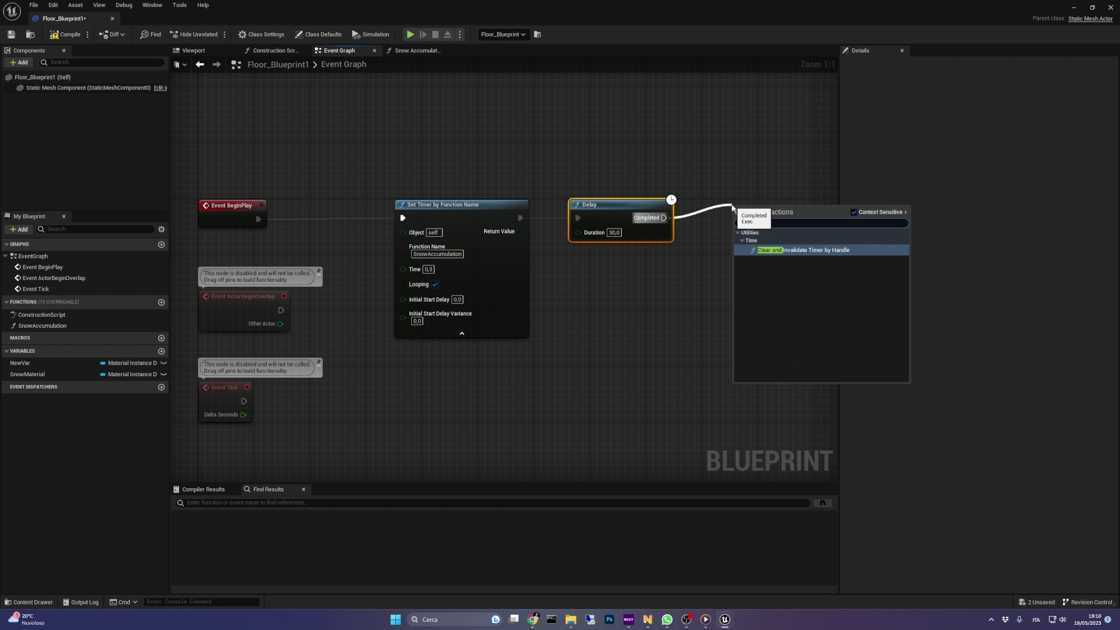
pyautogui.press('Return')
pyautogui.moveTo(770, 286); pyautogui.dragTo(665, 277, button='right')
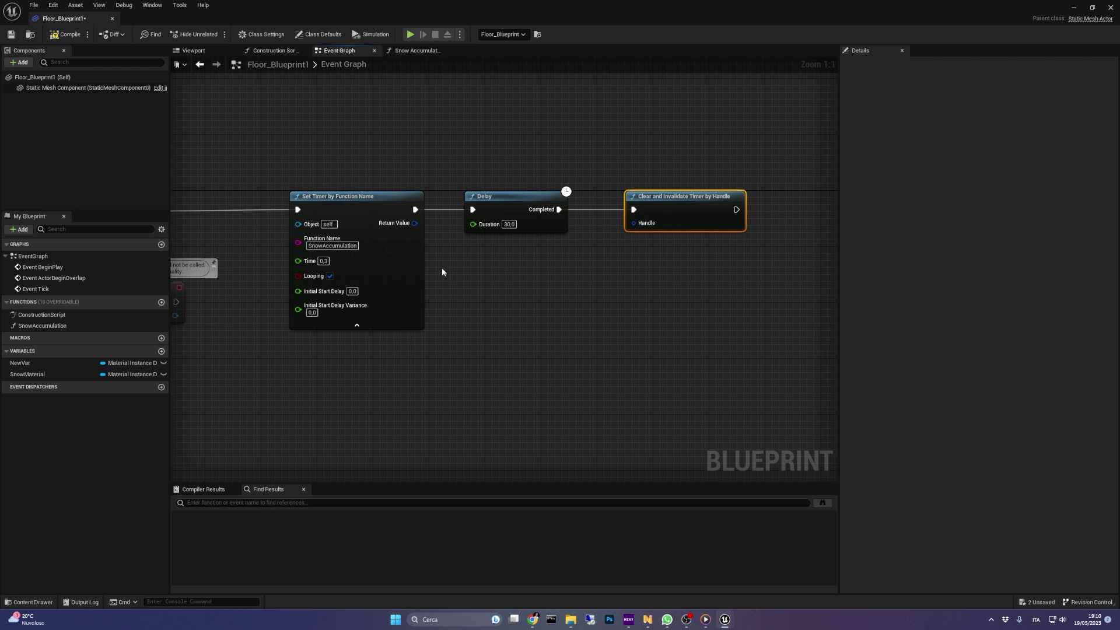
pyautogui.moveTo(415, 223); pyautogui.dragTo(634, 223)
pyautogui.moveTo(549, 322); pyautogui.dragTo(616, 314, button='right')
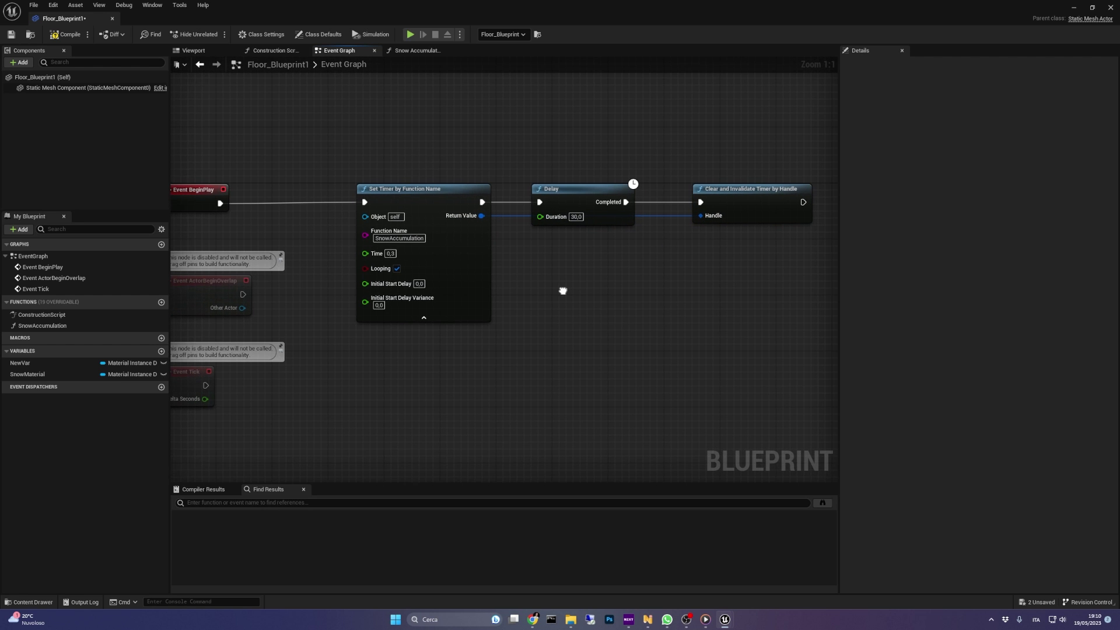
# Save the floor blueprint, return to the level, and play it with the character to test the snow accumulation.
pyautogui.click(10, 34)
pyautogui.click(1073, 8)
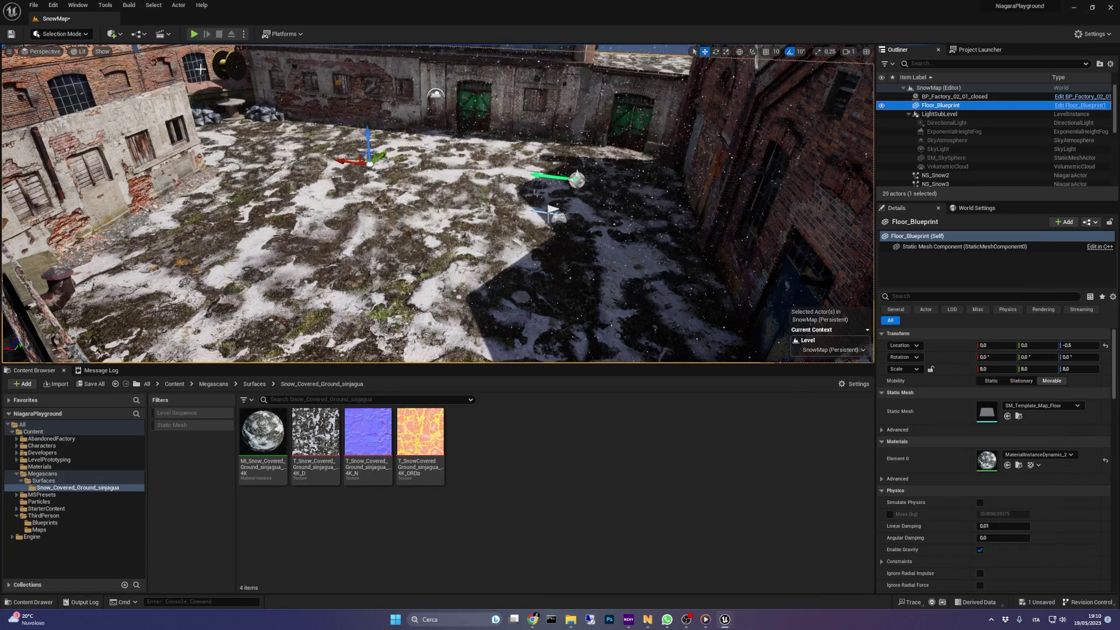
pyautogui.click(195, 34)
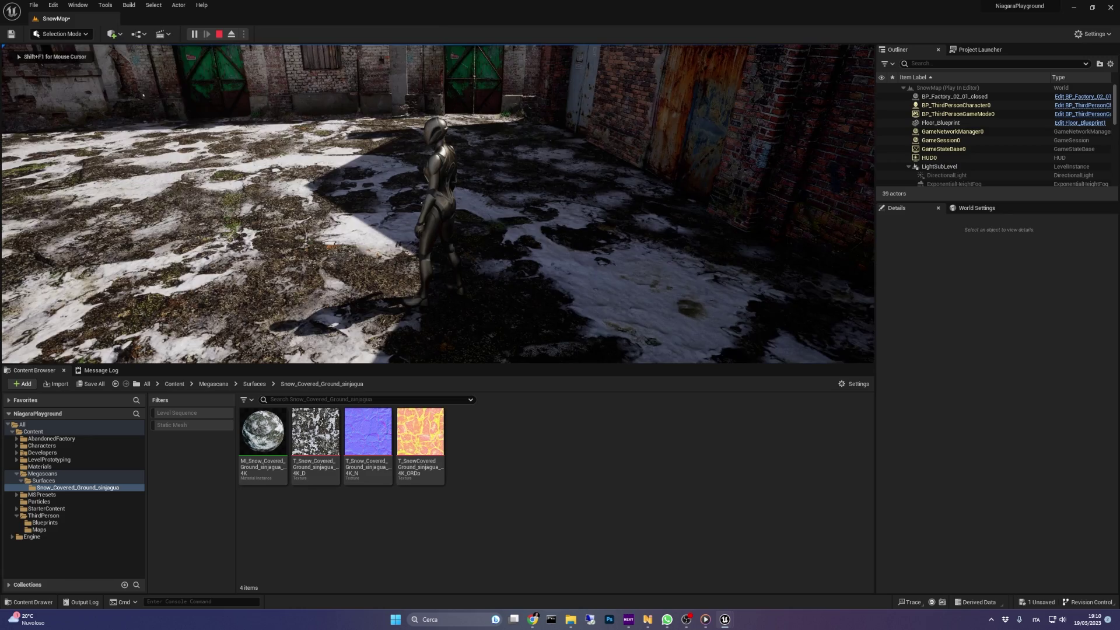
pyautogui.press('a')
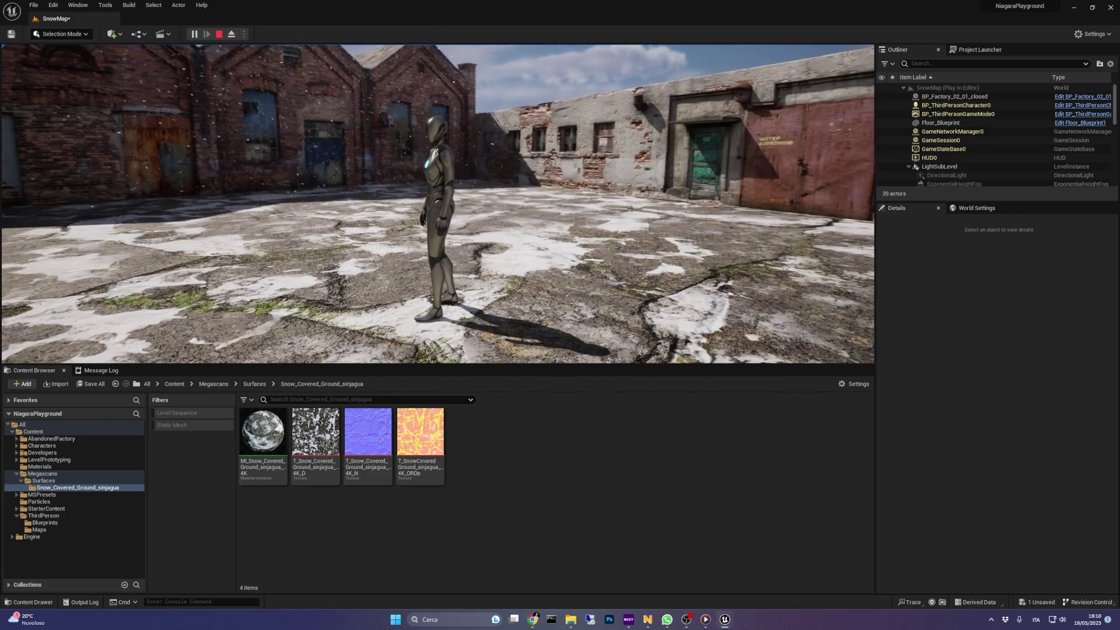